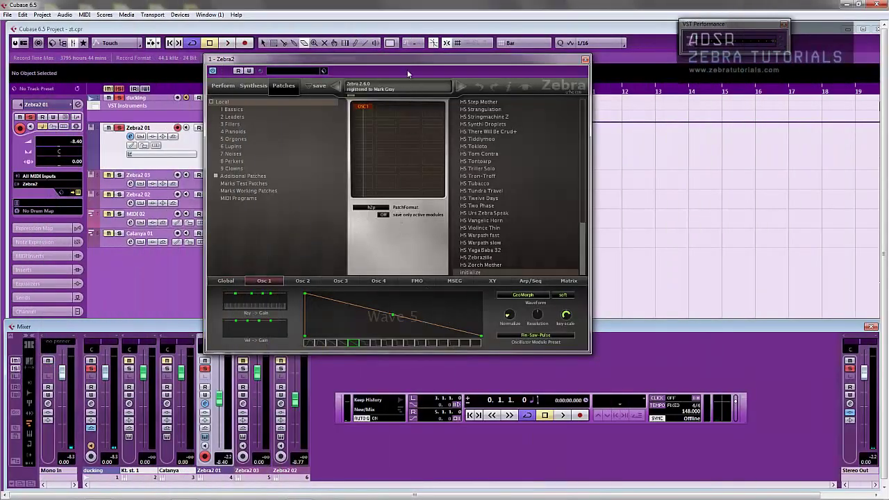
# - Drag the Zebra2 window down and to the right to reveal Cubase's timeline ruler
pyautogui.moveTo(409, 68); pyautogui.dragTo(467, 123)
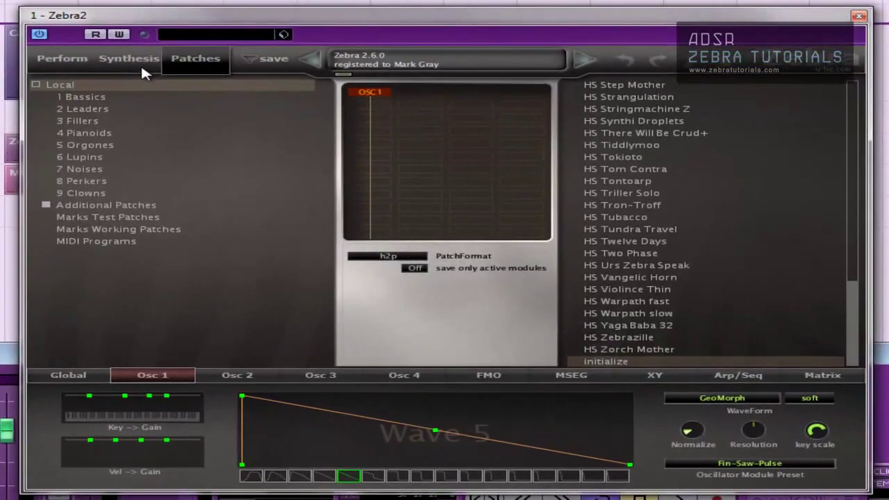
# - On the Synthesis page, browse the Osc 1–4 tabs and return to the FMO settings, adding no module
pyautogui.click(191, 86)
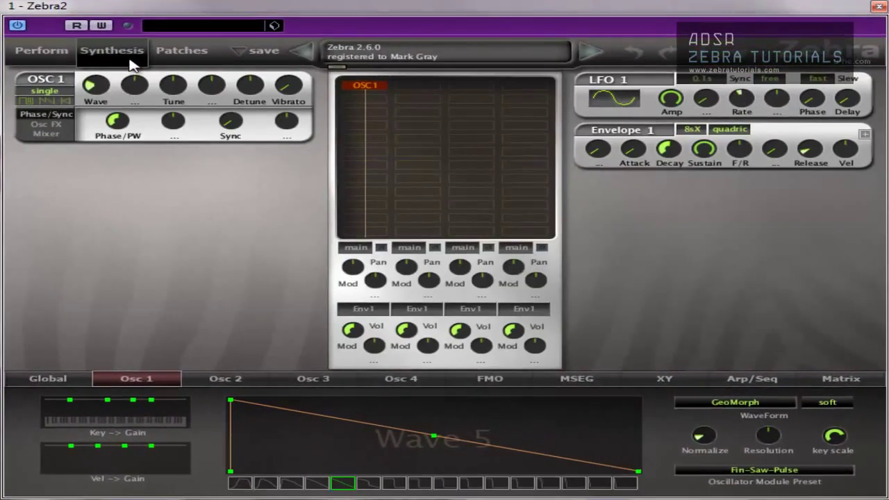
pyautogui.click(491, 381)
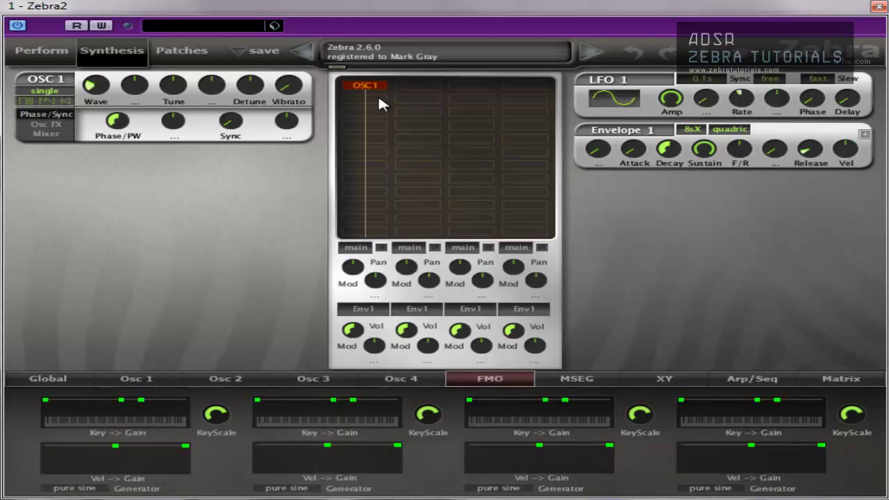
pyautogui.click(157, 382)
pyautogui.click(226, 382)
pyautogui.click(313, 381)
pyautogui.click(402, 382)
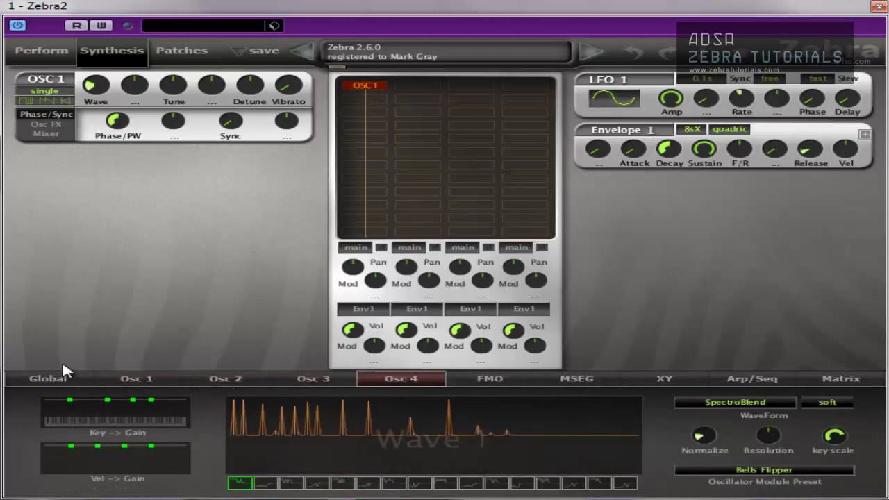
pyautogui.click(138, 382)
pyautogui.click(502, 382)
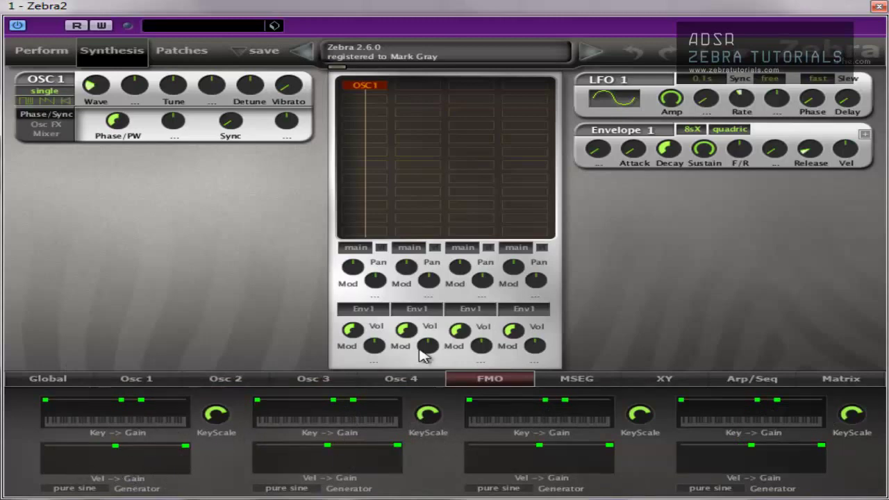
pyautogui.rightClick(347, 98)
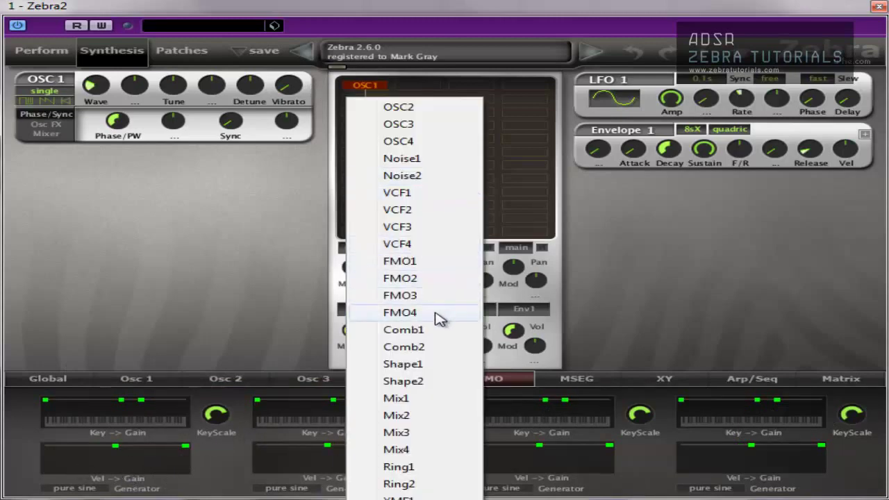
pyautogui.click(164, 296)
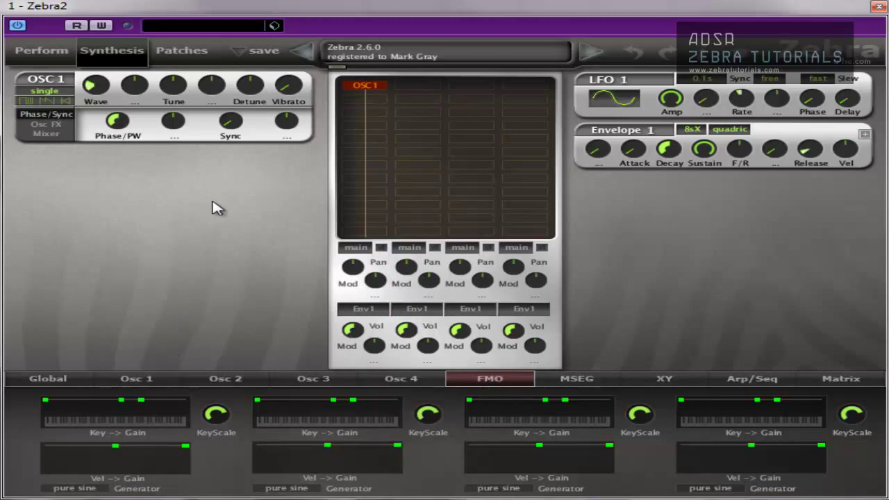
# - Remove OSC1 from the grid, insert FMO1 in the first slot, and add OSC1 above it
pyautogui.rightClick(366, 92)
pyautogui.click(440, 212)
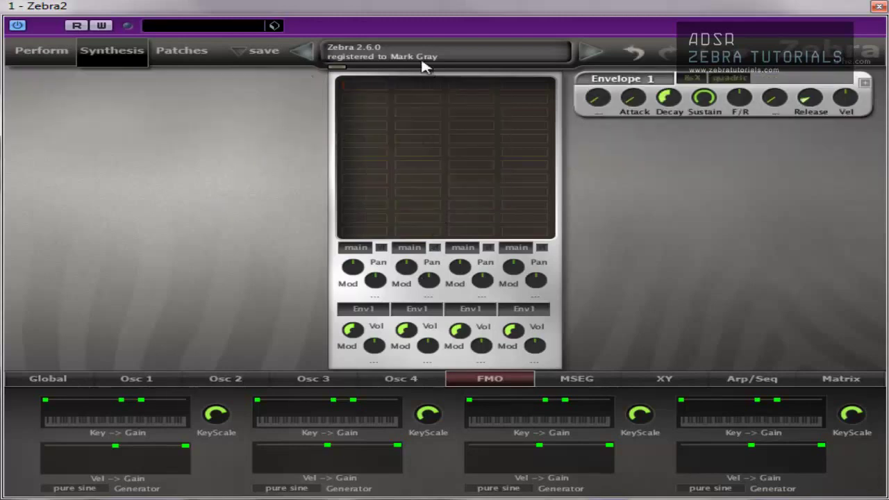
pyautogui.click(366, 86)
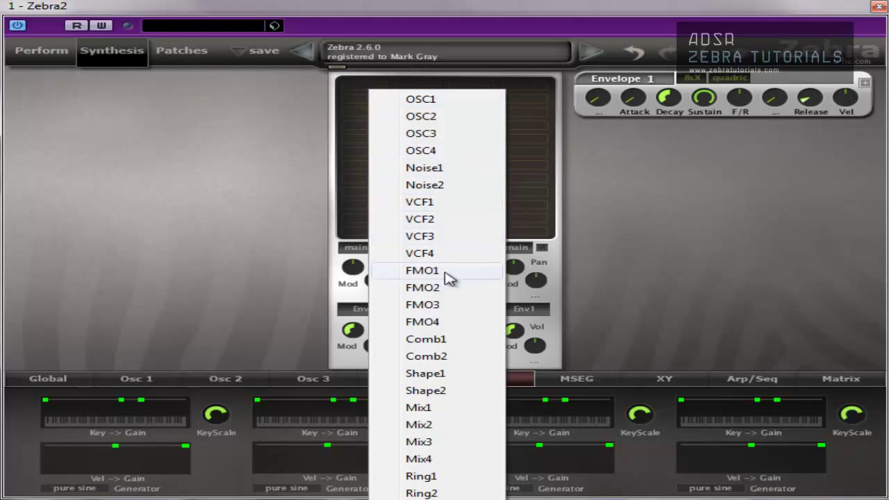
pyautogui.click(448, 278)
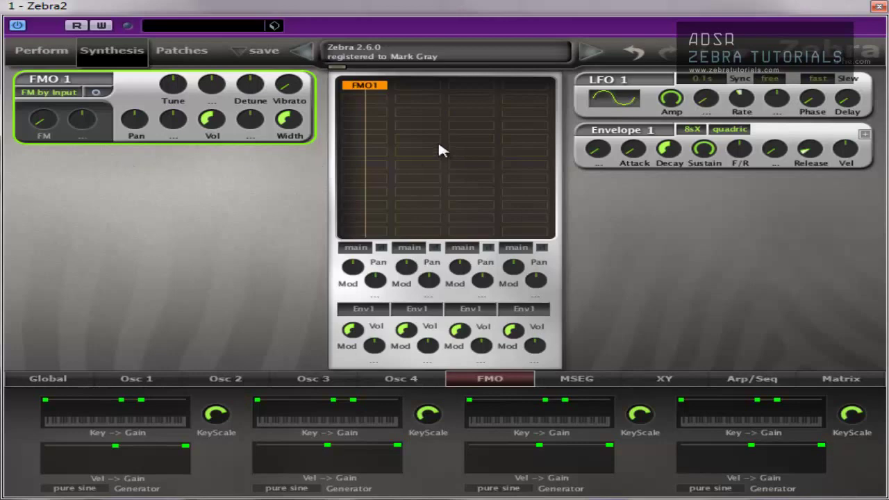
pyautogui.click(371, 87)
pyautogui.click(439, 96)
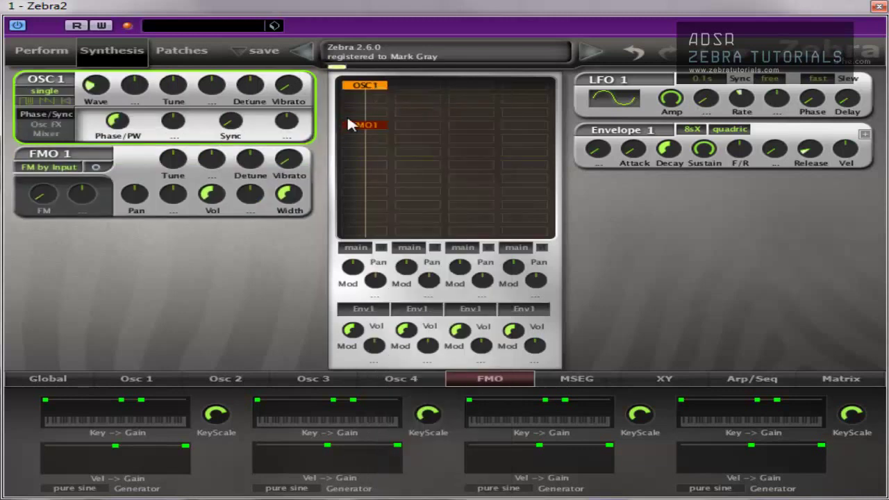
# - Try FMO1's FM depth at 26.00 and reset it to 0.00. Then move OSC1 to the top of column four and FMO1 to the top of column one
pyautogui.click(363, 125)
pyautogui.click(363, 126)
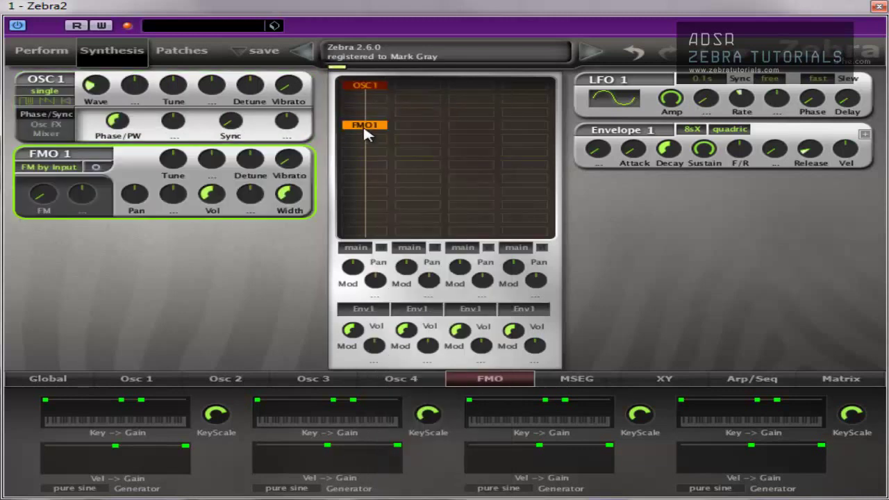
pyautogui.moveTo(42, 195); pyautogui.dragTo(50, 158)
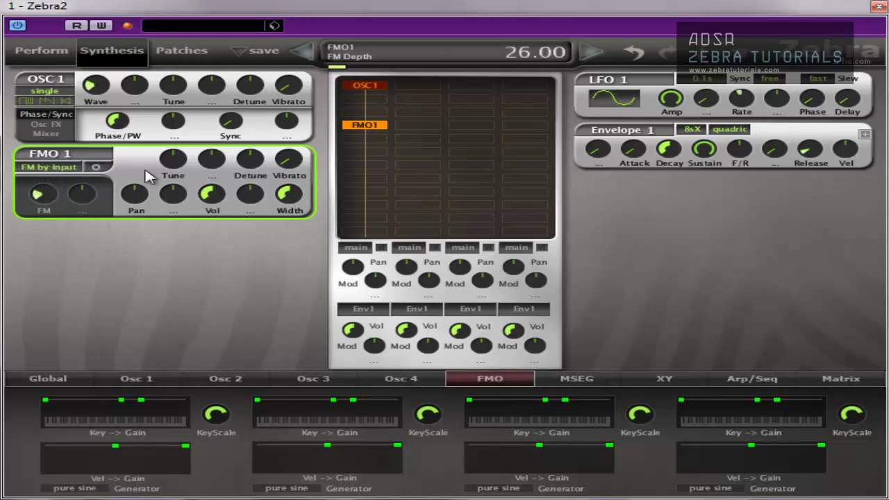
pyautogui.doubleClick(45, 192)
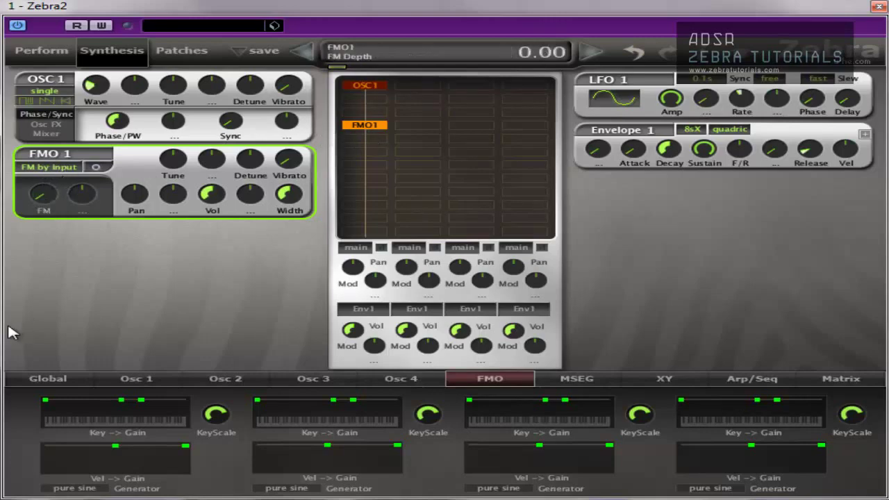
pyautogui.doubleClick(360, 83)
pyautogui.moveTo(359, 89); pyautogui.dragTo(527, 86)
pyautogui.moveTo(373, 121); pyautogui.dragTo(376, 87)
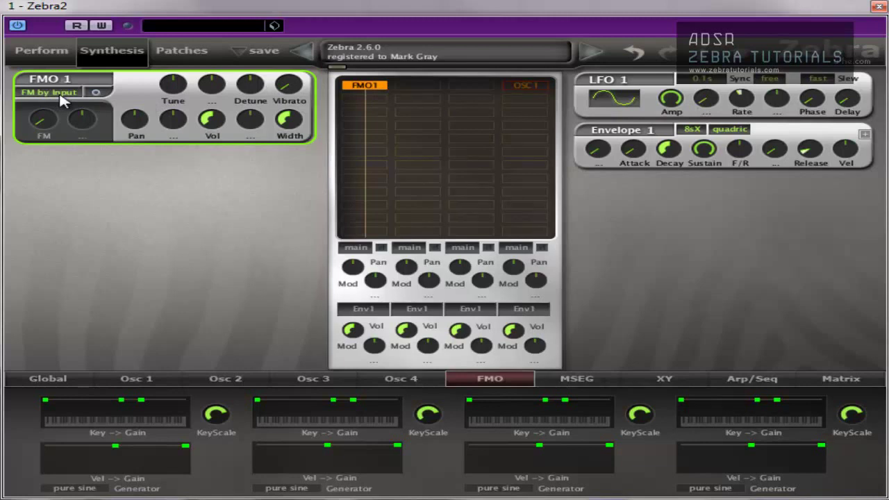
# - Set FMO1 to Input 1 and arrange the grid with OSC1 top-left and FMO1 directly beneath it
pyautogui.rightClick(376, 94)
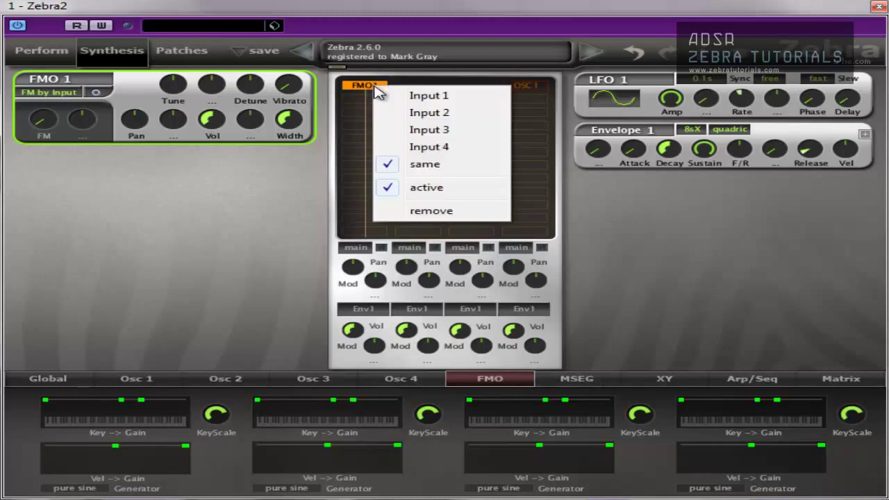
pyautogui.click(432, 98)
pyautogui.moveTo(365, 85); pyautogui.dragTo(389, 123)
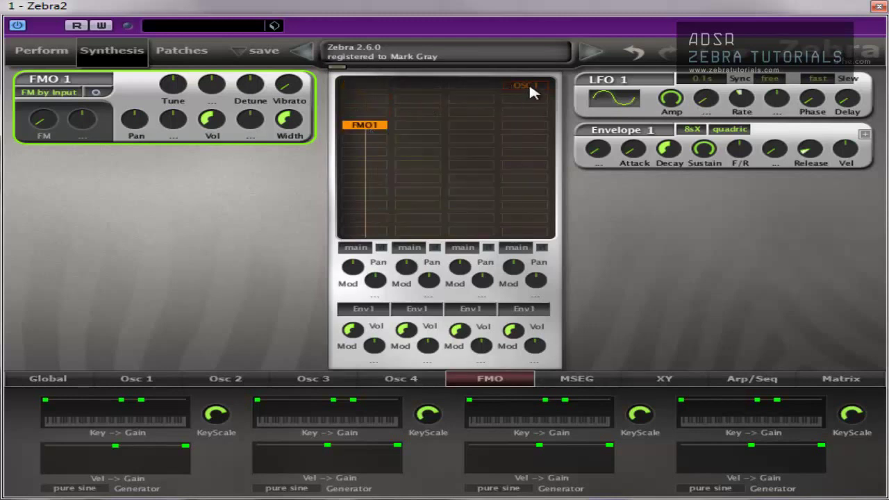
pyautogui.moveTo(530, 86); pyautogui.dragTo(366, 84)
pyautogui.rightClick(374, 127)
pyautogui.click(421, 96)
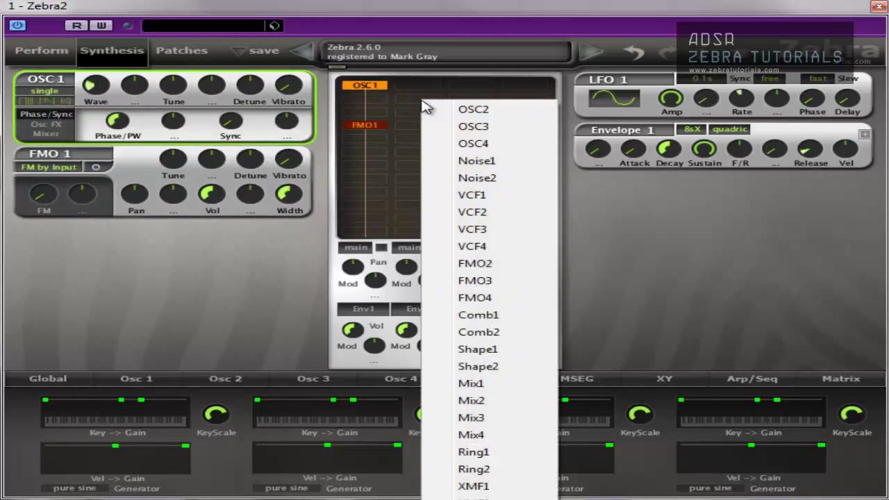
pyautogui.click(106, 243)
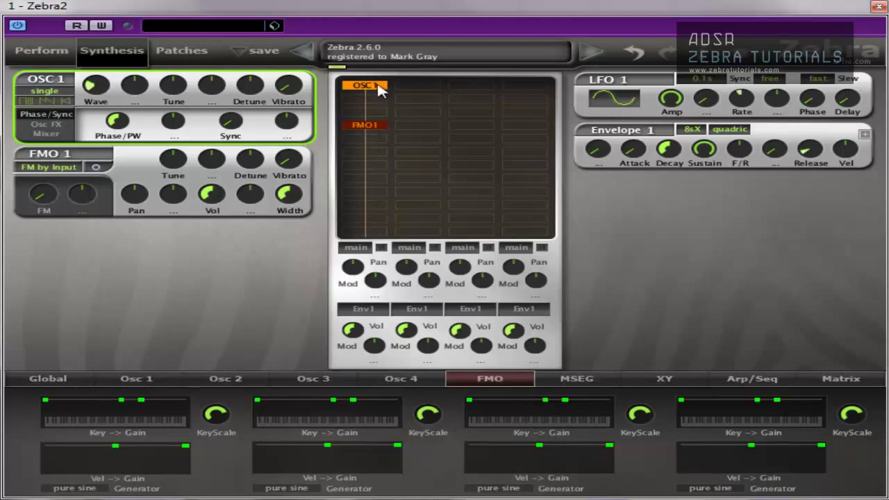
pyautogui.moveTo(369, 126); pyautogui.dragTo(438, 130)
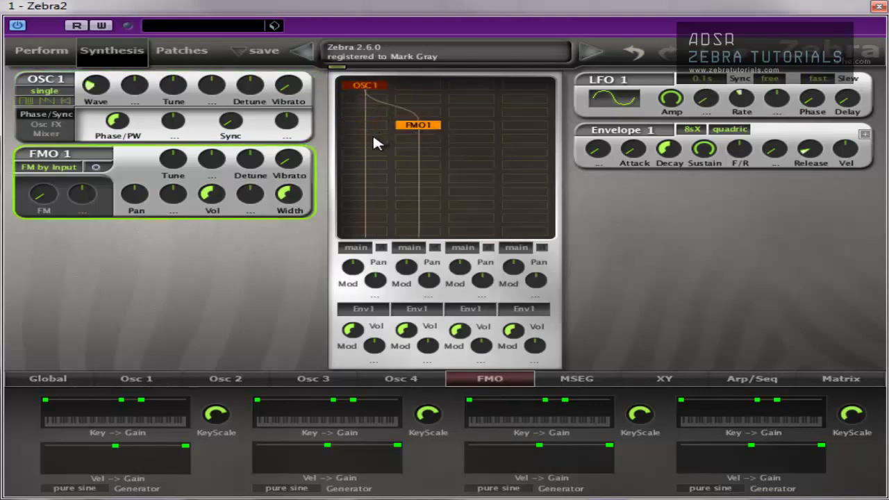
pyautogui.moveTo(424, 126); pyautogui.dragTo(367, 127)
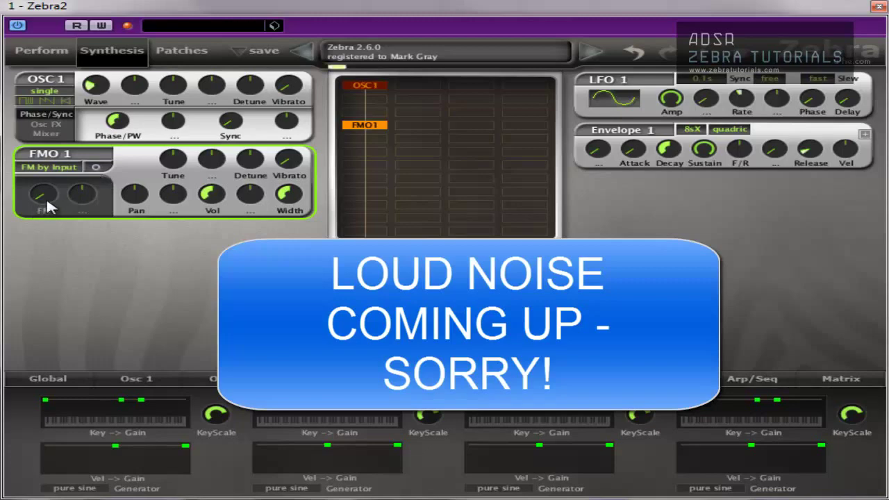
# - Sweep FMO1's FM depth, toggle the module off and on, and settle the depth at 26.00
pyautogui.moveTo(49, 205); pyautogui.dragTo(47, 410)
pyautogui.moveTo(48, 222)
pyautogui.mouseDown()
pyautogui.moveTo(46, 187)
pyautogui.moveTo(43, 208)
pyautogui.mouseUp()
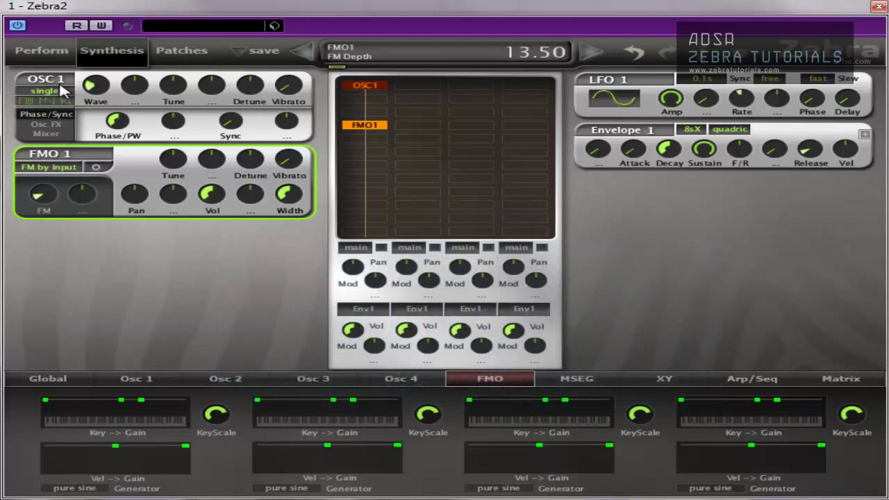
pyautogui.doubleClick(371, 131)
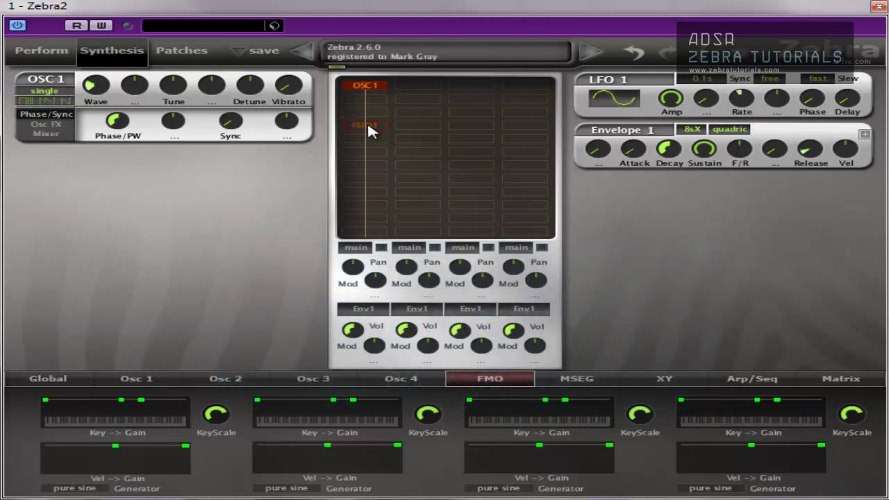
pyautogui.doubleClick(367, 124)
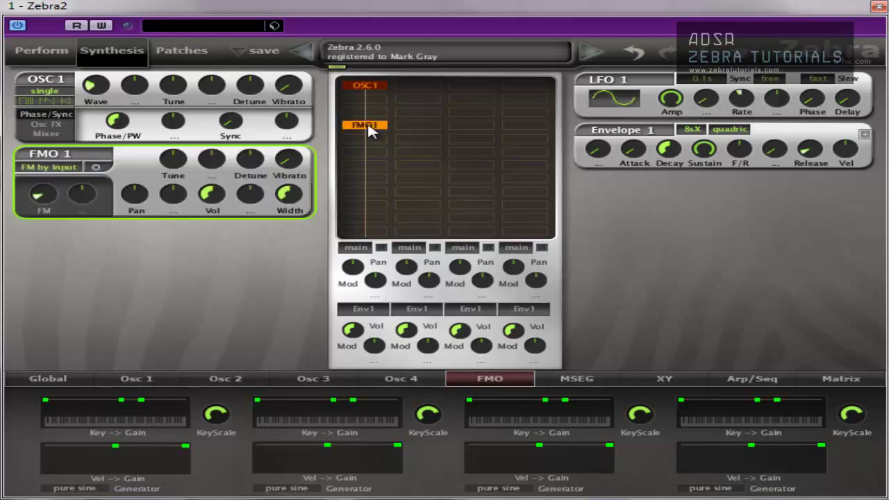
pyautogui.moveTo(49, 197); pyautogui.dragTo(48, 254)
pyautogui.moveTo(50, 194)
pyautogui.mouseDown()
pyautogui.moveTo(48, 160)
pyautogui.moveTo(56, 193)
pyautogui.mouseUp()
# - Select FMO1 and switch its mode to FM self (+)
pyautogui.click(365, 126)
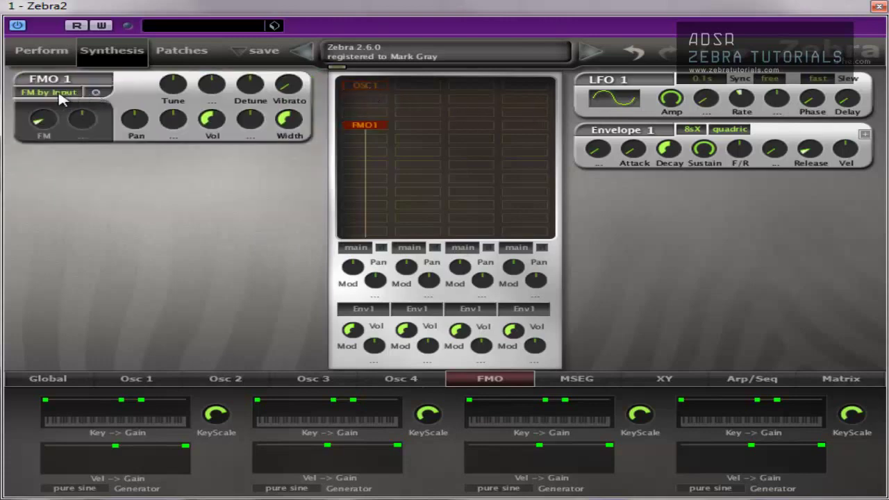
pyautogui.click(57, 93)
pyautogui.click(159, 128)
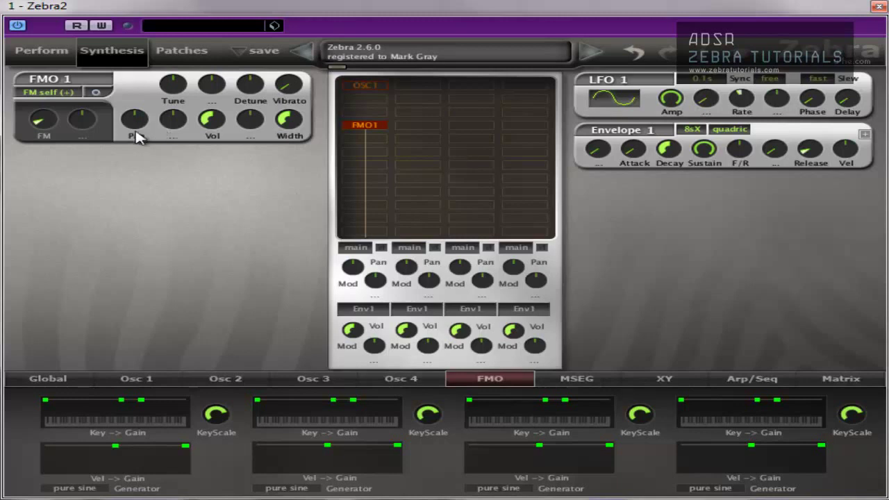
# - Audition FMO1's FM depth at about 29.5, 63.5 and 68.5, then bring it to zero
pyautogui.click(41, 118)
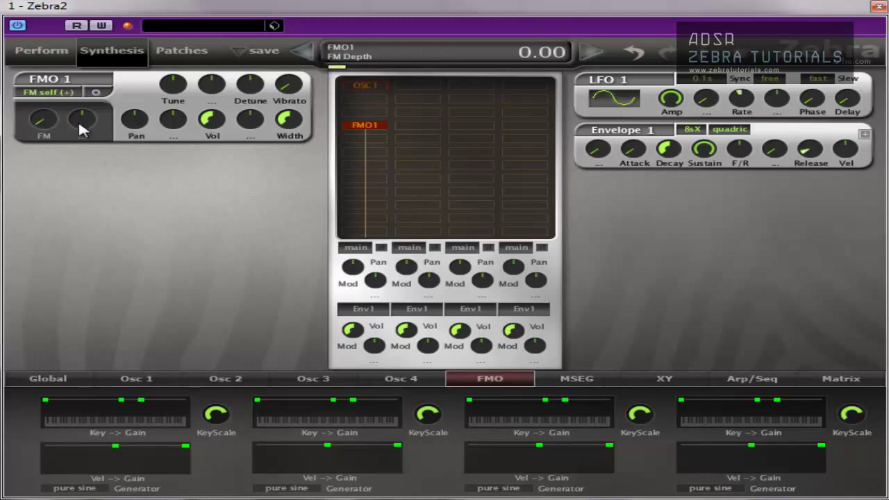
pyautogui.moveTo(59, 129); pyautogui.dragTo(51, 56)
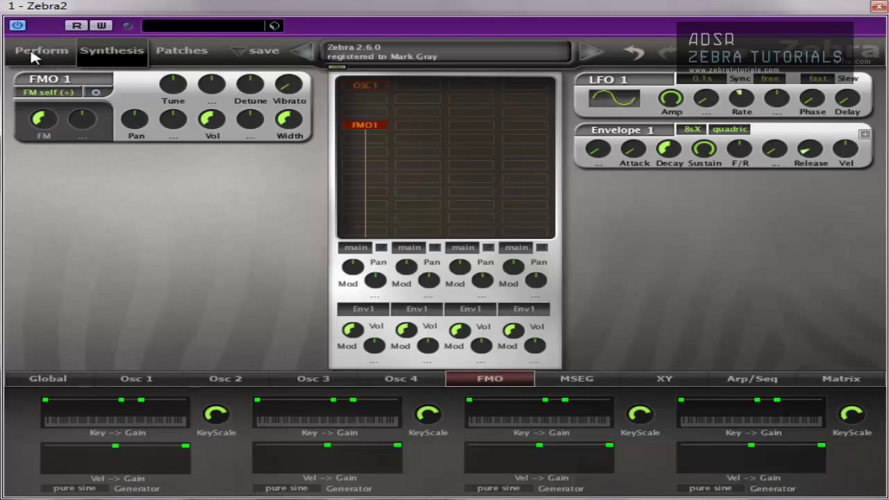
pyautogui.moveTo(42, 121)
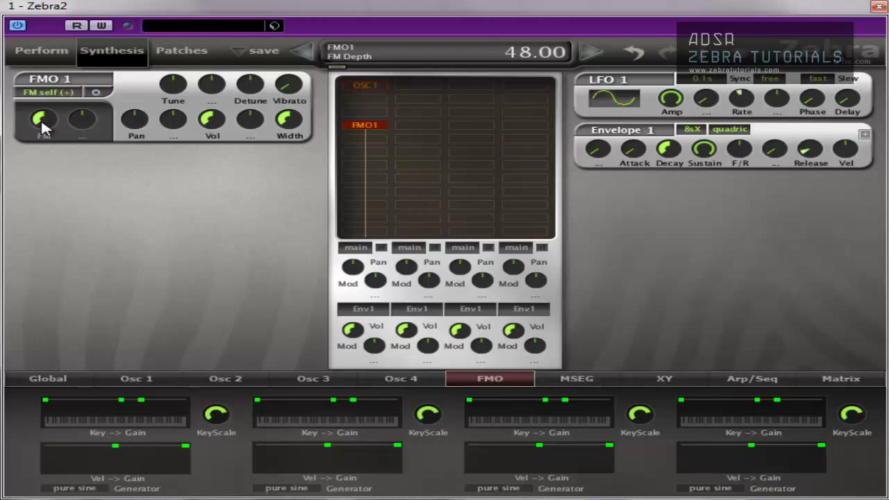
pyautogui.moveTo(42, 125); pyautogui.dragTo(38, 23)
pyautogui.scroll(-1, 47, 128)
pyautogui.moveTo(50, 143); pyautogui.dragTo(47, 179)
pyautogui.moveTo(50, 120); pyautogui.dragTo(131, 355)
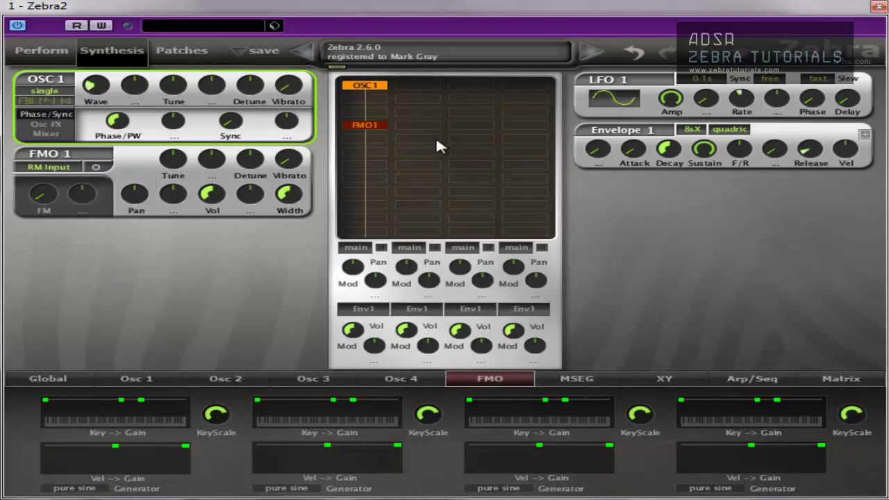
# - Toggle OSC 1 off and back on, then select FMO 1 and try FM depths of 88.5 and 24.5
pyautogui.doubleClick(381, 91)
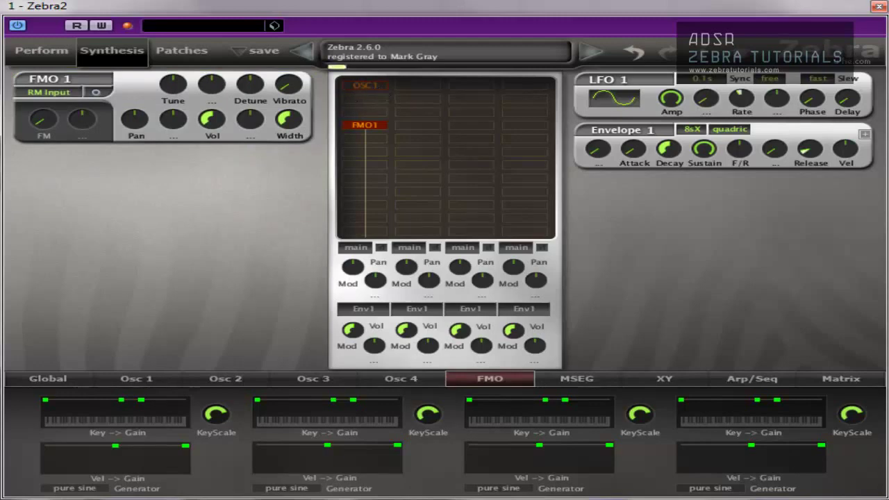
pyautogui.moveTo(40, 121); pyautogui.dragTo(35, 221)
pyautogui.doubleClick(361, 86)
pyautogui.rightClick(361, 128)
pyautogui.click(358, 123)
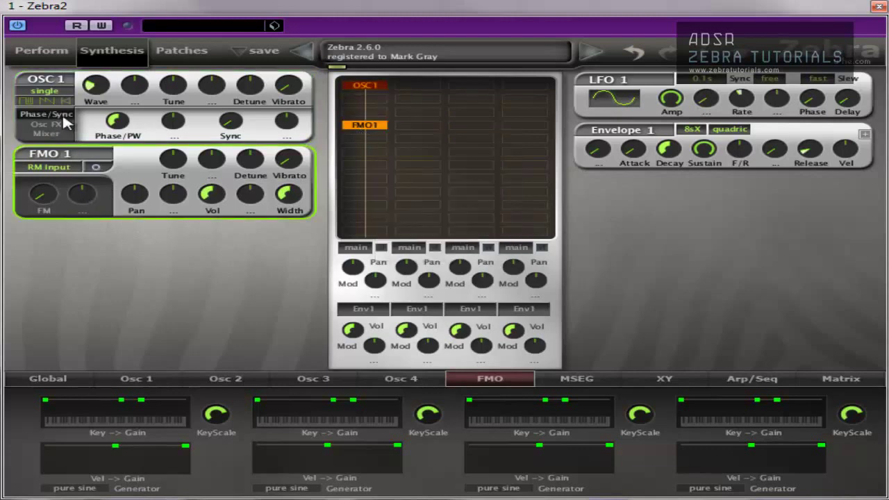
pyautogui.moveTo(47, 195); pyautogui.dragTo(57, 75)
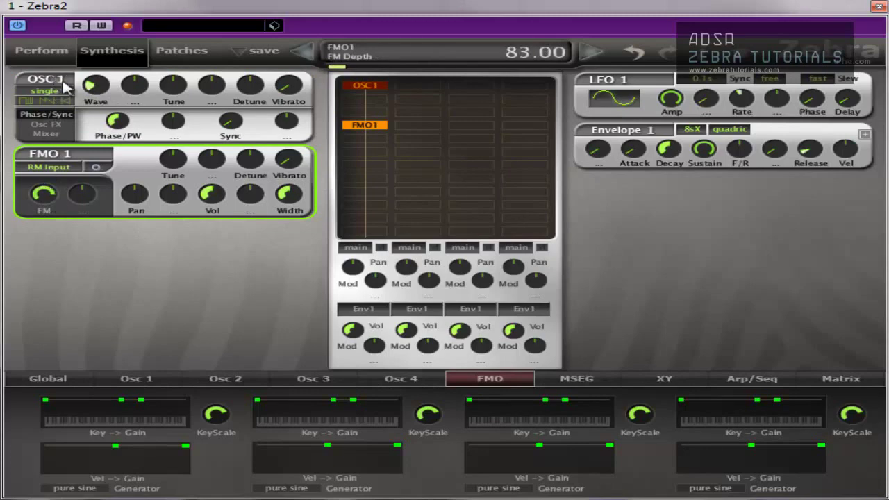
# - Set FMO 1 to Tune 48, Detune 27.5, full Width and Vibrato 40.5, with FM depth reset to zero
pyautogui.moveTo(168, 159); pyautogui.dragTo(178, 255)
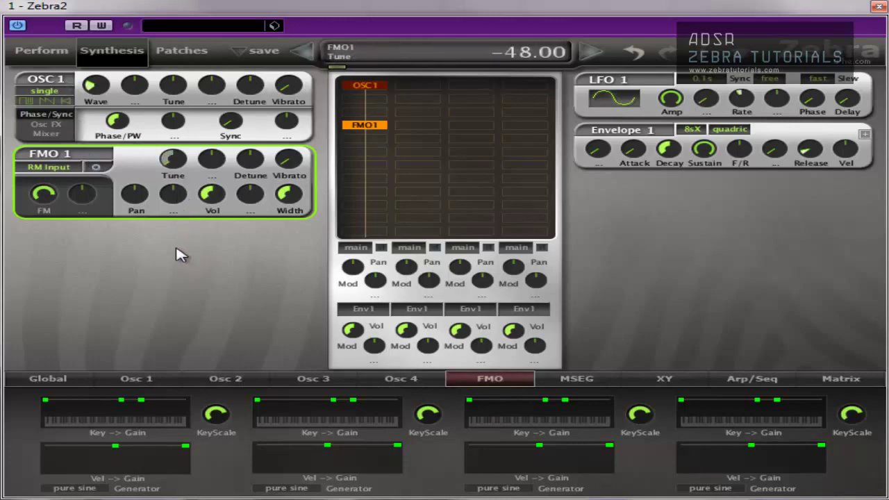
pyautogui.moveTo(172, 160); pyautogui.dragTo(154, 28)
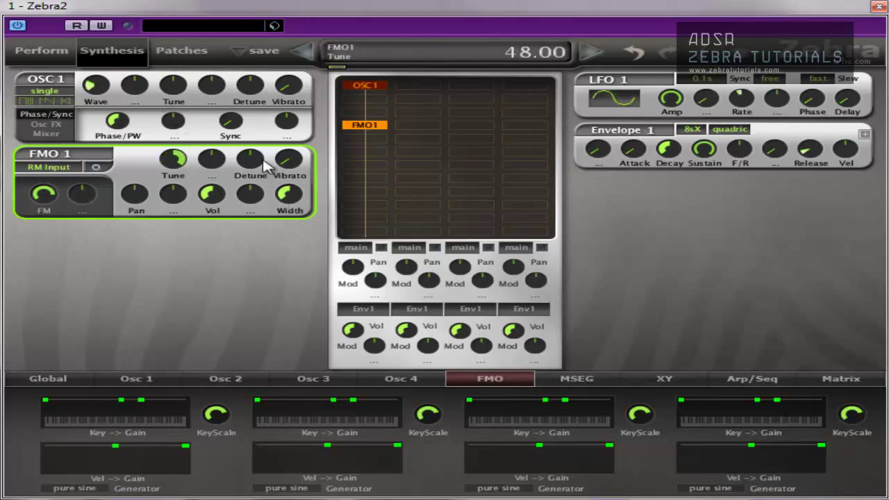
pyautogui.moveTo(263, 156); pyautogui.dragTo(256, 118)
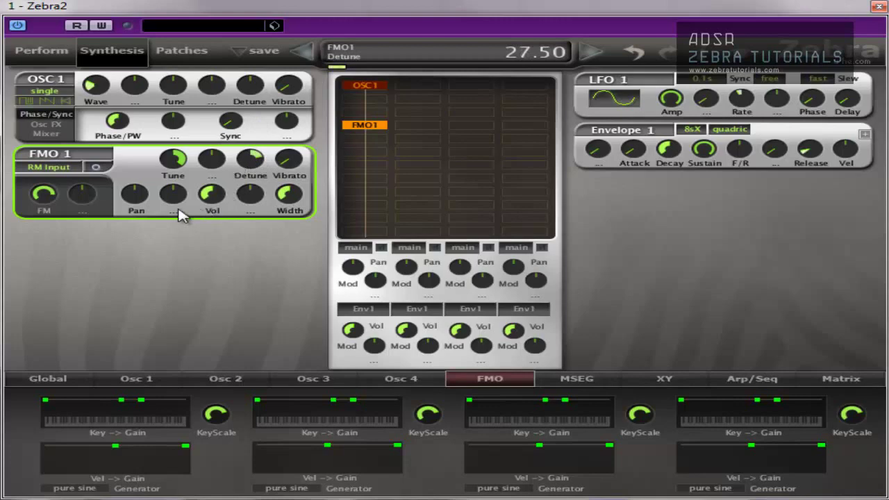
pyautogui.moveTo(296, 203); pyautogui.dragTo(292, 104)
pyautogui.moveTo(295, 173); pyautogui.dragTo(297, 112)
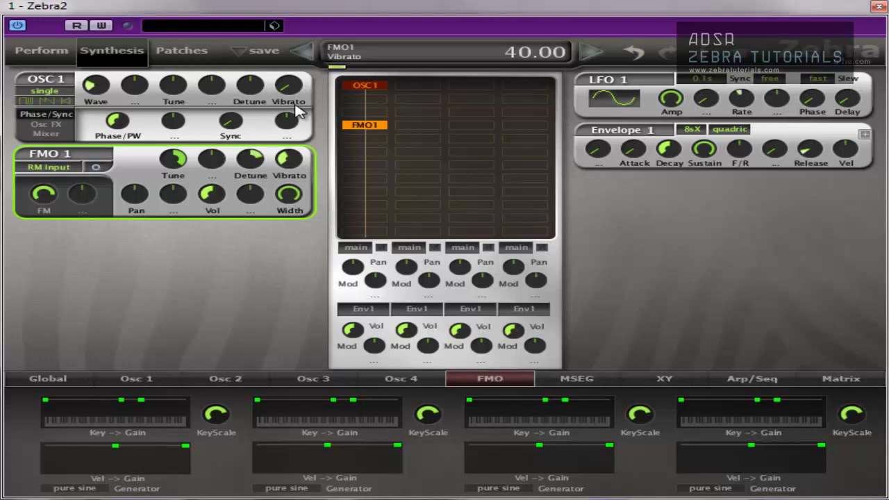
pyautogui.doubleClick(48, 190)
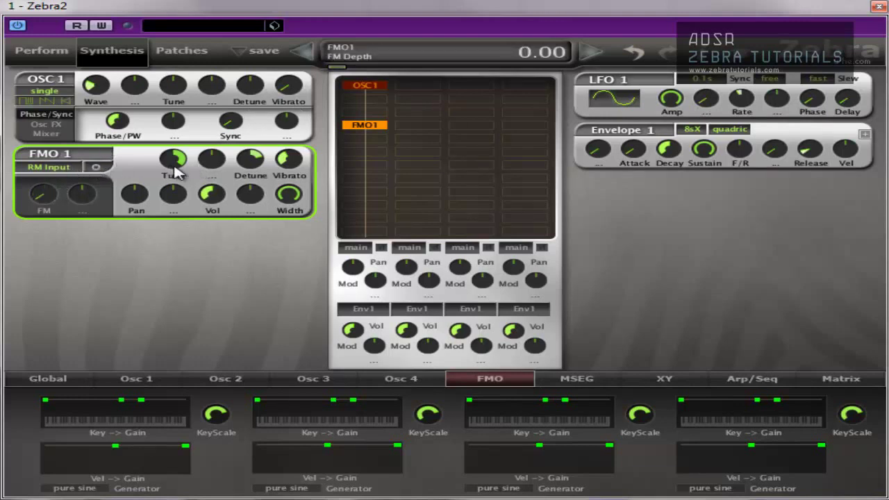
# - Switch FMO 1 to Filtered FM, zero Tune, Detune and Vibrato, and centre Width at 50
pyautogui.click(64, 169)
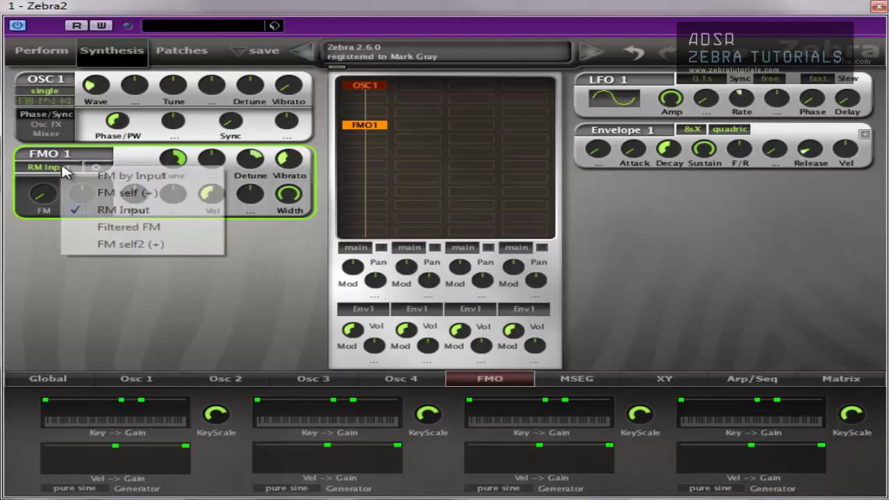
pyautogui.click(113, 226)
pyautogui.doubleClick(171, 161)
pyautogui.doubleClick(250, 158)
pyautogui.doubleClick(289, 158)
pyautogui.doubleClick(300, 200)
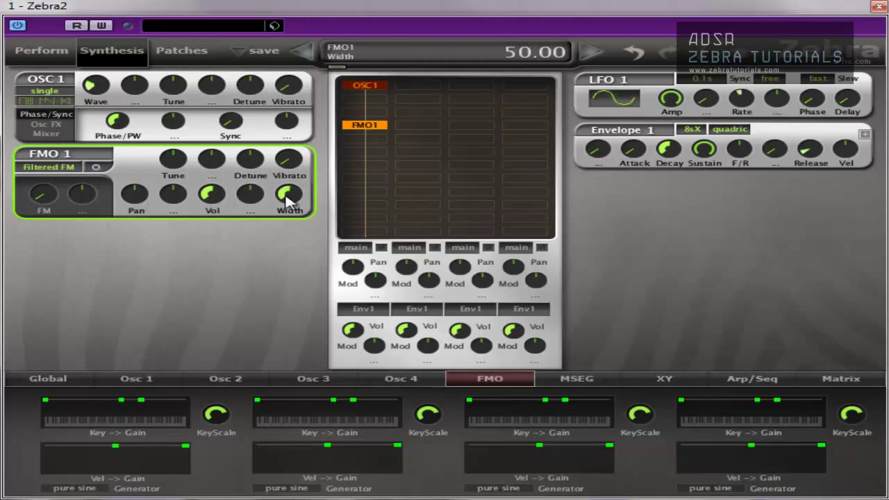
# - Keep Filtered FM mode and adjust FMO 1's FM depth, trying values around 33 and 37
pyautogui.click(67, 172)
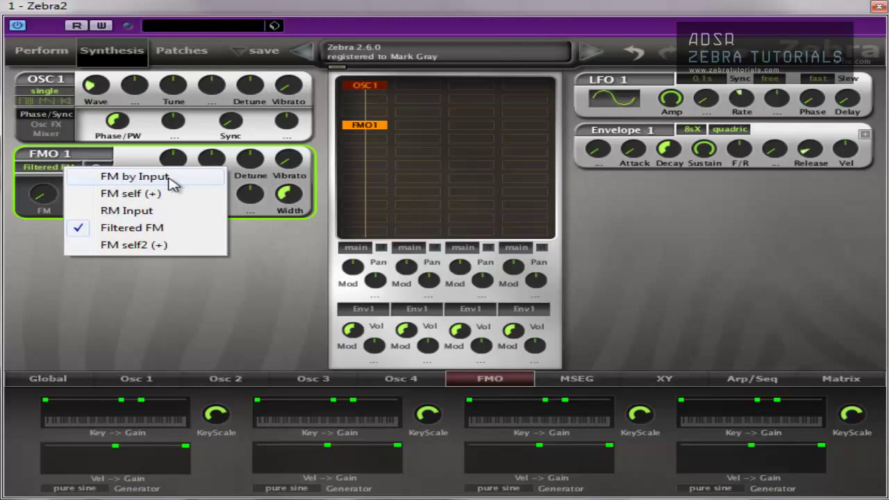
pyautogui.click(33, 261)
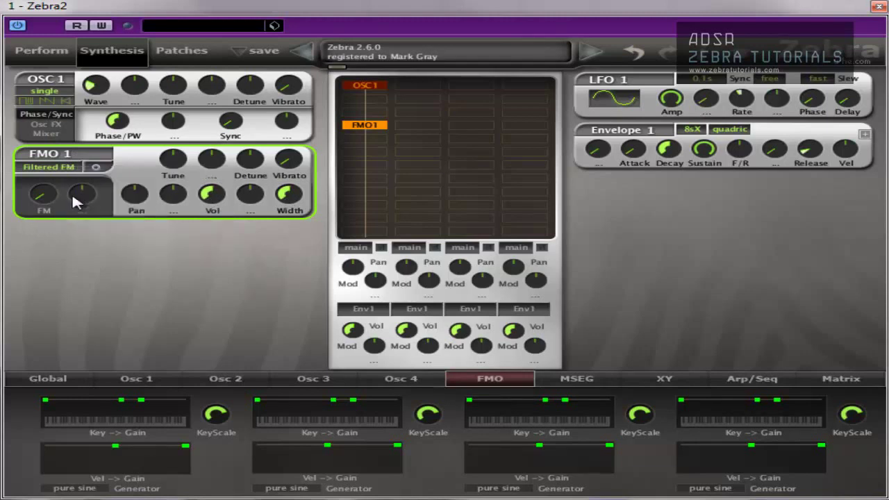
pyautogui.moveTo(48, 195); pyautogui.dragTo(53, 104)
pyautogui.moveTo(52, 187); pyautogui.dragTo(47, 261)
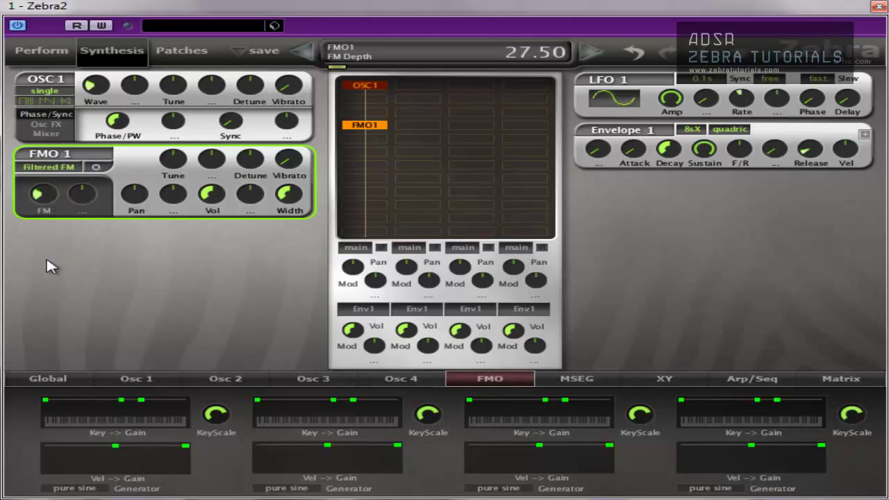
# - Put FMO 1 in FM self2 (+) mode and sweep its FM depth from zero up to 97.5
pyautogui.click(59, 172)
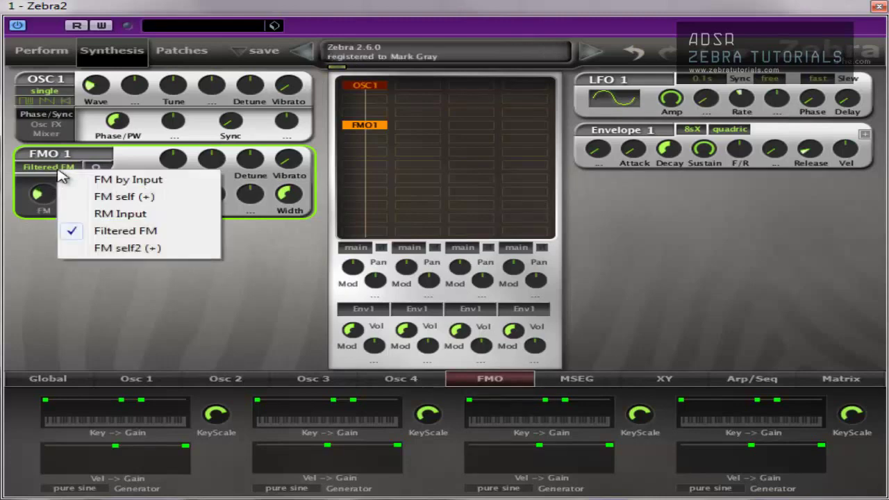
pyautogui.click(110, 248)
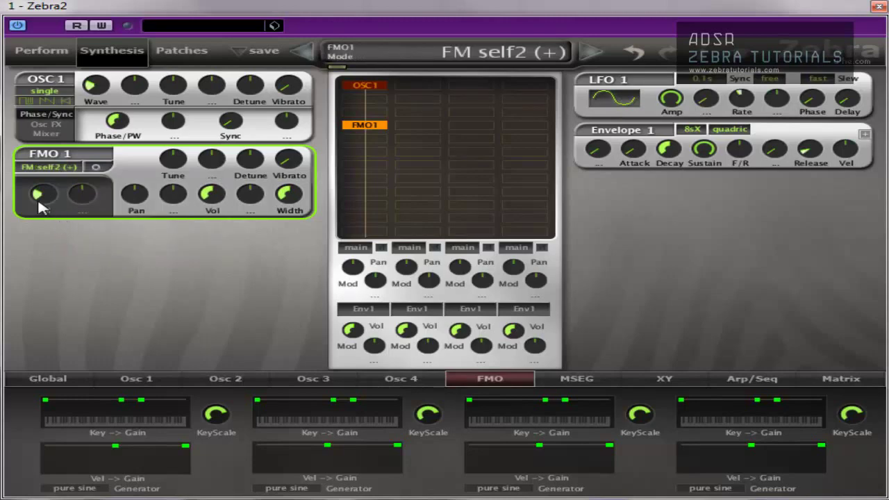
pyautogui.moveTo(36, 194); pyautogui.dragTo(41, 206)
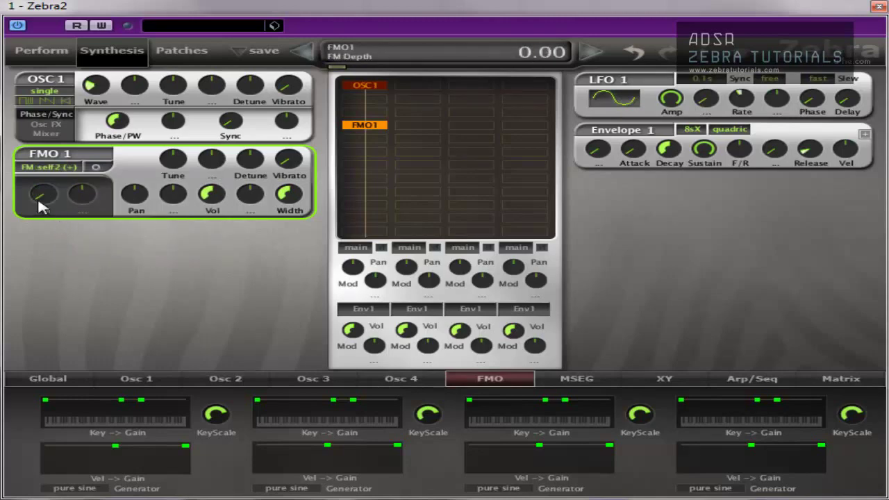
pyautogui.click(66, 171)
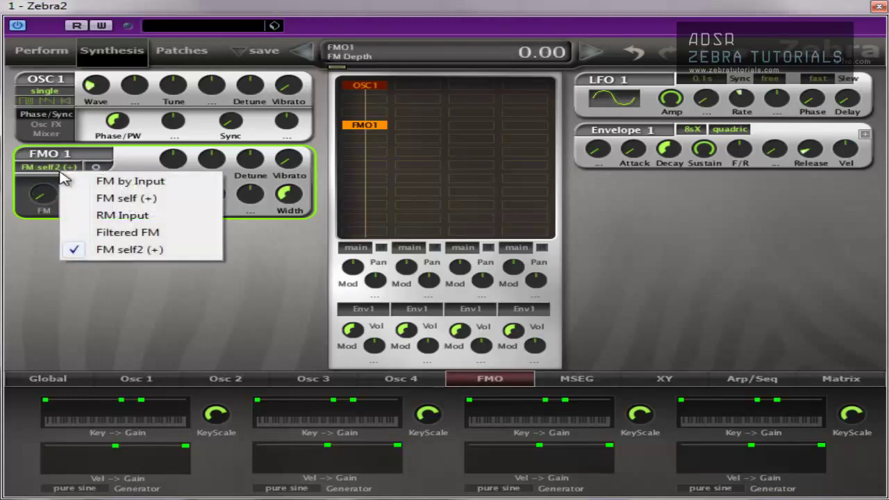
pyautogui.click(152, 367)
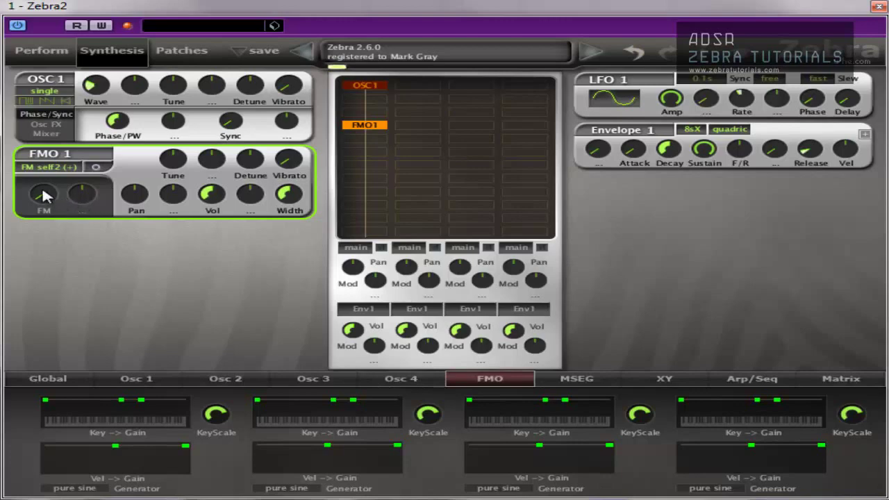
pyautogui.moveTo(40, 192); pyautogui.dragTo(45, 142)
pyautogui.moveTo(40, 195); pyautogui.dragTo(48, 225)
pyautogui.moveTo(45, 204); pyautogui.dragTo(25, 182)
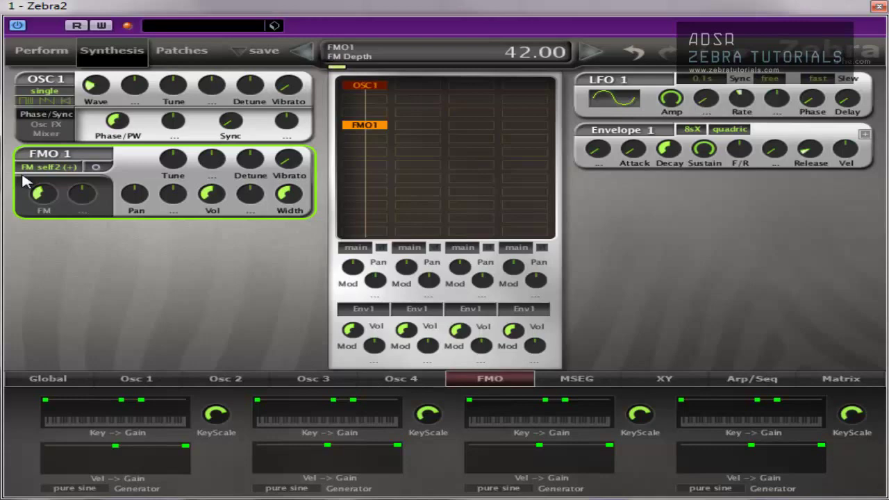
# - Try FMO 1 Tune -13 and Detune 18, return Tune to zero, set full Width, and set FM depth to about 10.5
pyautogui.moveTo(171, 160); pyautogui.dragTo(179, 187)
pyautogui.moveTo(253, 173); pyautogui.dragTo(247, 145)
pyautogui.doubleClick(179, 171)
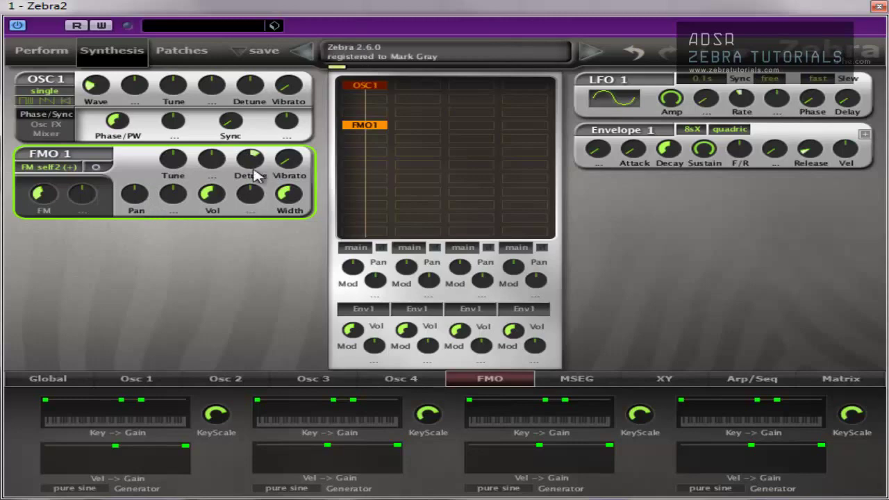
pyautogui.doubleClick(297, 199)
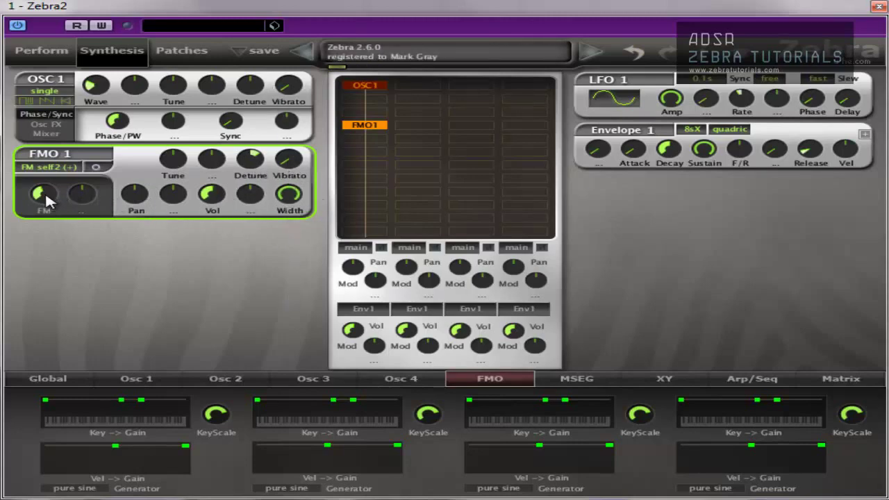
pyautogui.moveTo(52, 190)
pyautogui.mouseDown()
pyautogui.moveTo(31, 246)
pyautogui.moveTo(59, 184)
pyautogui.mouseUp()
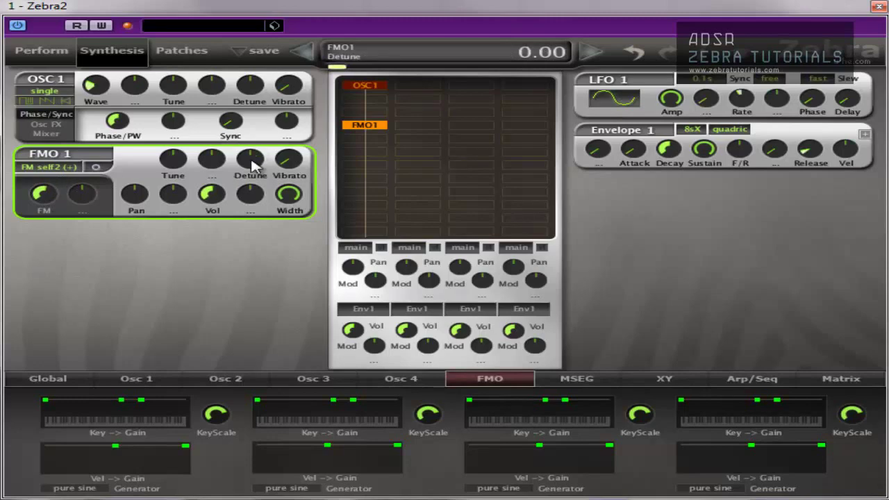
# - Disable OSC 1, set FMO 1's FM depth to about 59.5 and Width to 50, and change the FM self2 variant from OO to O
pyautogui.click(374, 84)
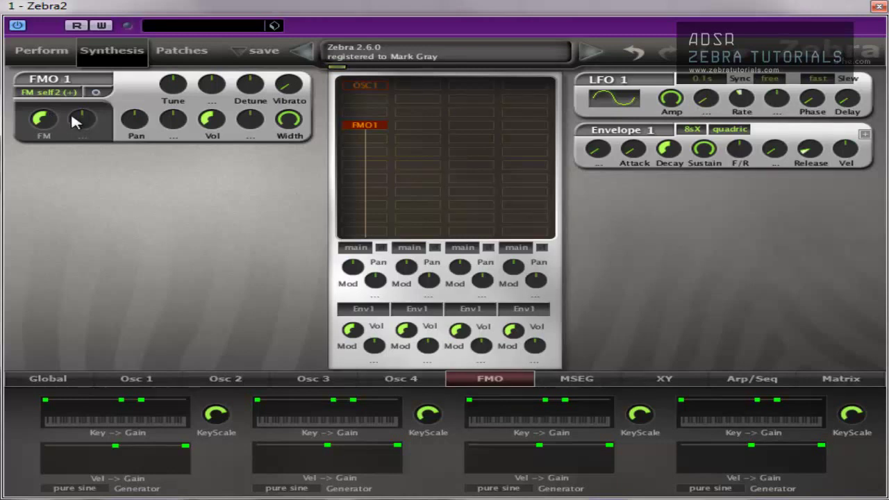
pyautogui.moveTo(44, 116); pyautogui.dragTo(46, 192)
pyautogui.moveTo(41, 123); pyautogui.dragTo(59, 62)
pyautogui.doubleClick(295, 127)
pyautogui.click(103, 96)
# - Audition FMO 1's FM depth between 2.50 and 34.00 and its tuning, then set Detune to about 30.50
pyautogui.moveTo(49, 142)
pyautogui.moveTo(49, 143); pyautogui.dragTo(123, 248)
pyautogui.moveTo(50, 121); pyautogui.dragTo(97, 160)
pyautogui.moveTo(174, 83); pyautogui.dragTo(147, 91)
pyautogui.moveTo(40, 120); pyautogui.dragTo(107, 71)
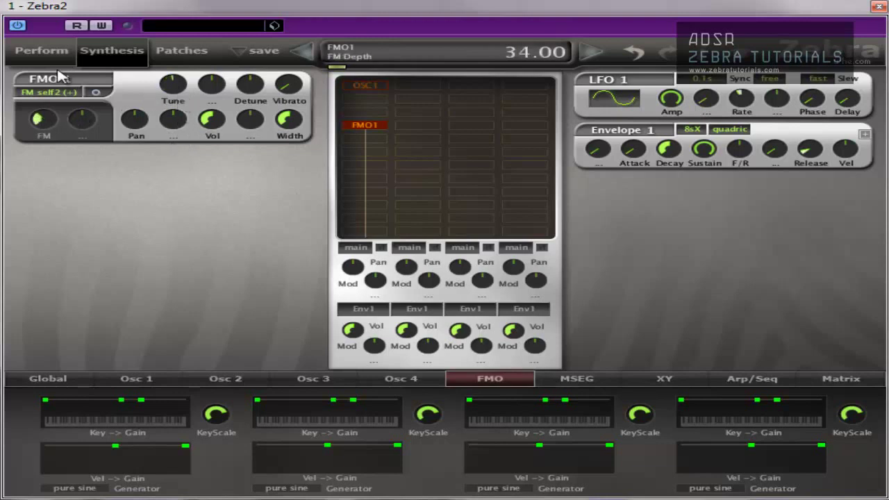
pyautogui.moveTo(171, 87)
pyautogui.mouseDown()
pyautogui.moveTo(188, 168)
pyautogui.moveTo(182, 64)
pyautogui.moveTo(174, 93)
pyautogui.mouseUp()
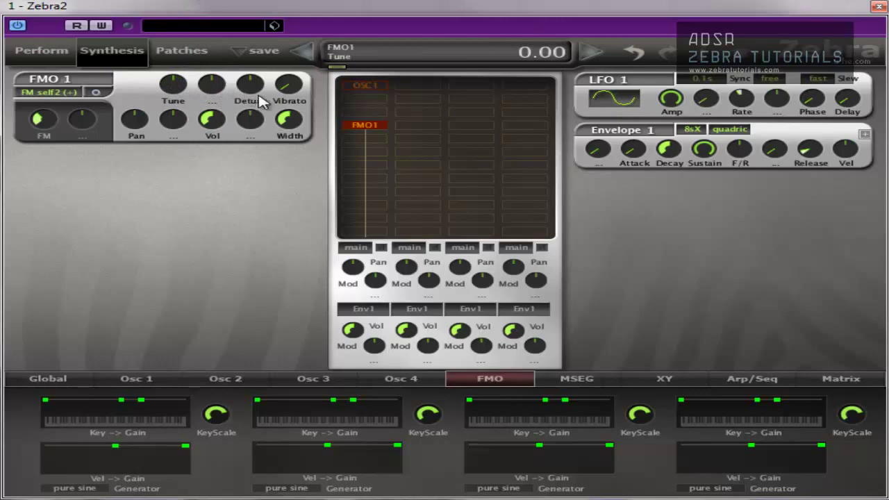
pyautogui.moveTo(257, 99); pyautogui.dragTo(312, 141)
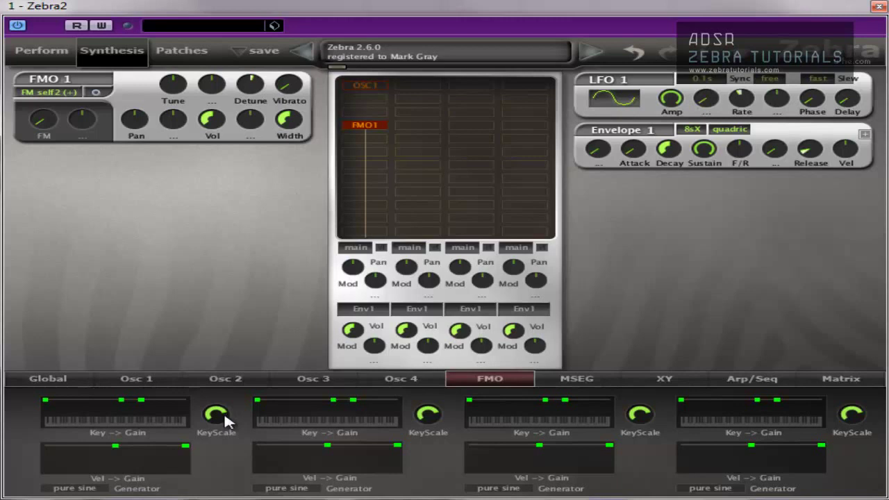
pyautogui.moveTo(222, 412)
pyautogui.click(75, 489)
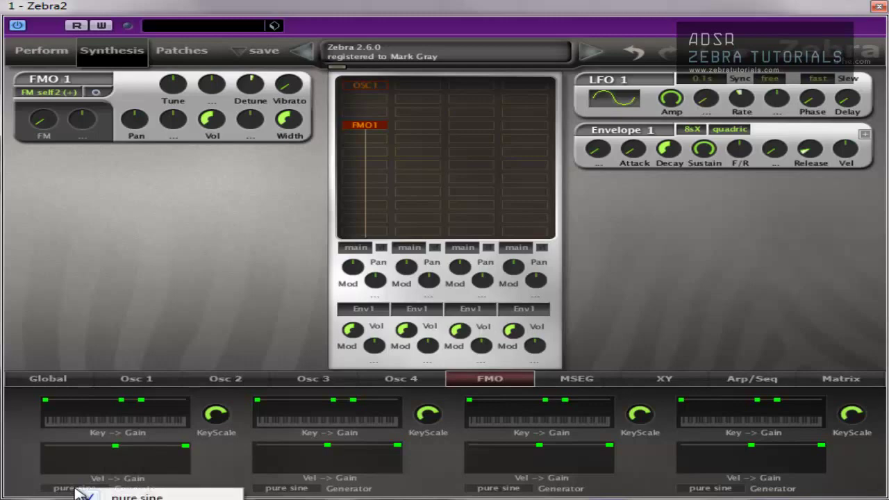
pyautogui.click(83, 498)
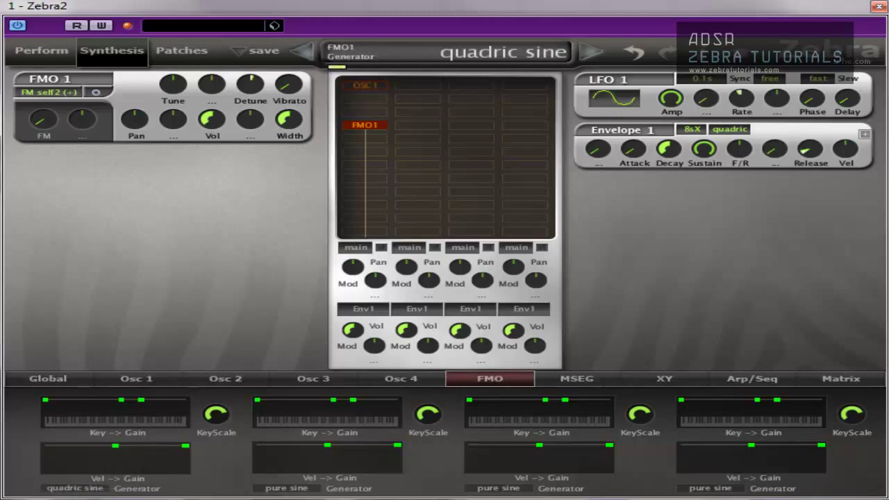
pyautogui.click(88, 494)
pyautogui.click(139, 499)
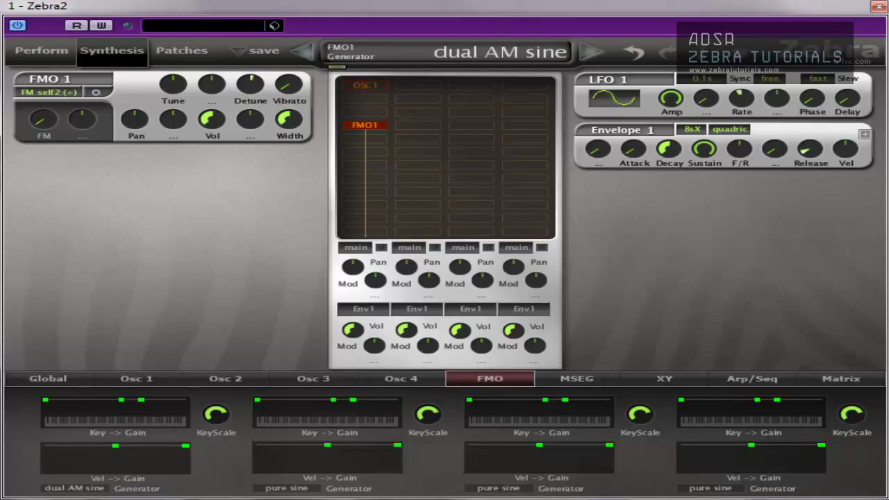
pyautogui.click(99, 491)
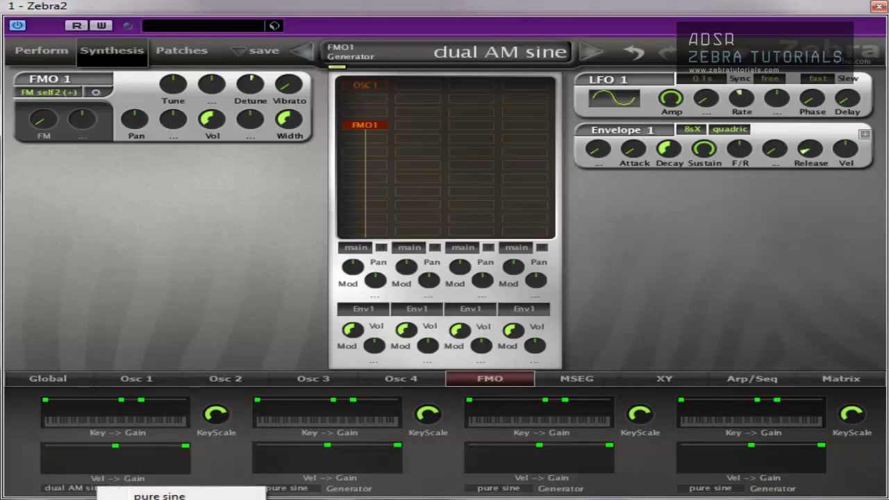
pyautogui.click(99, 494)
pyautogui.click(172, 410)
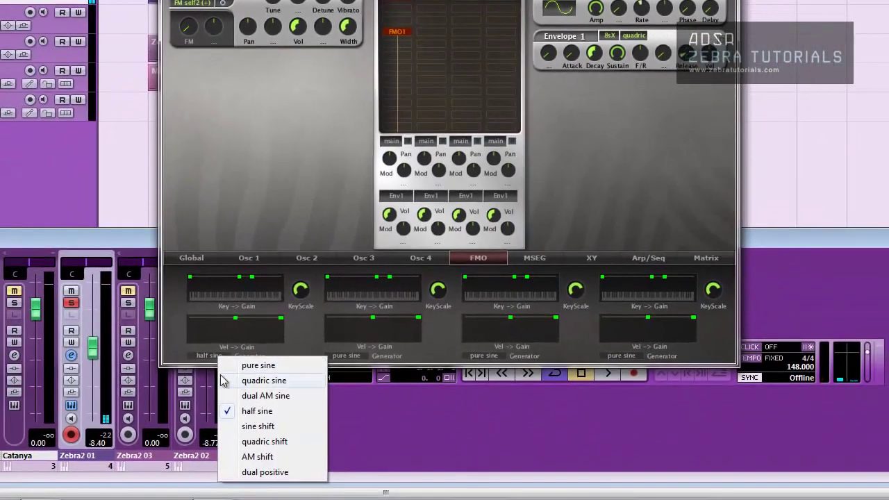
pyautogui.click(242, 499)
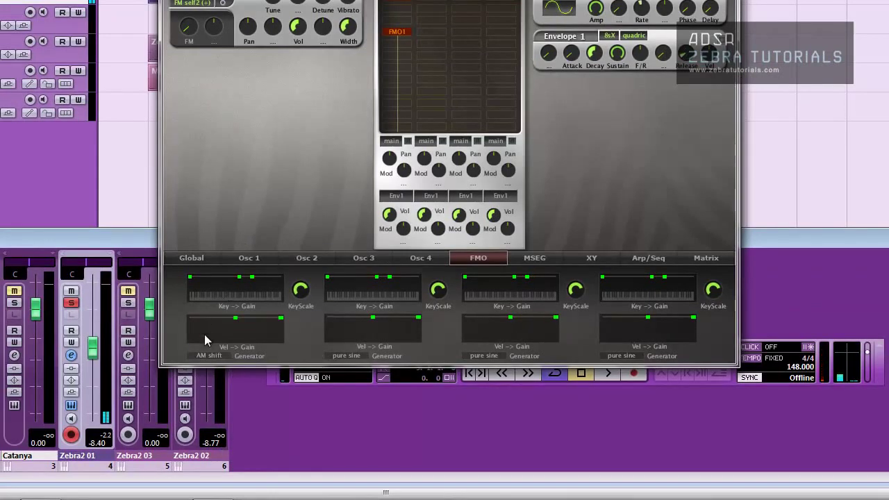
pyautogui.click(209, 355)
pyautogui.click(228, 364)
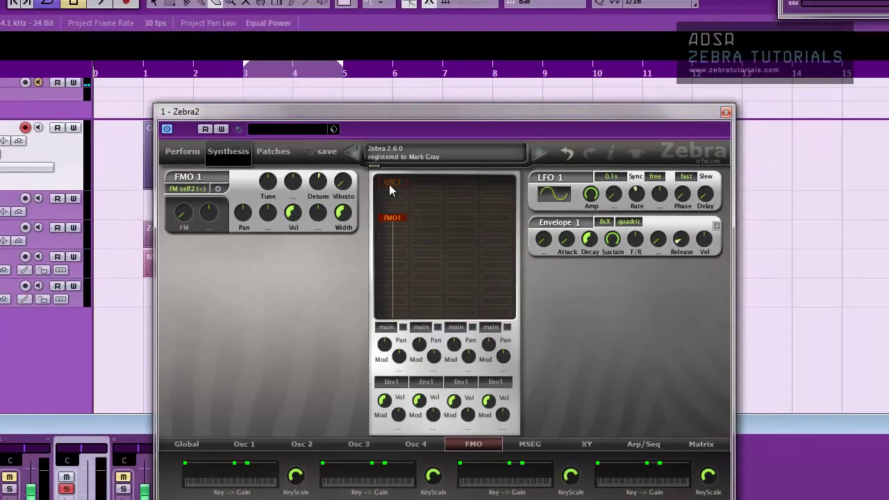
# - Disable OSC1 and move it to column three, put FMO1 top-left, and set FM to 36.50
pyautogui.click(391, 182)
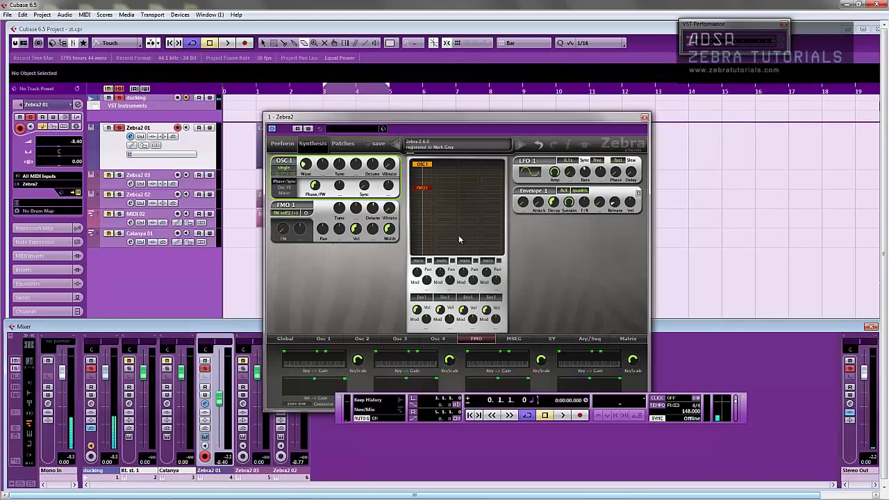
pyautogui.doubleClick(422, 165)
pyautogui.moveTo(426, 167); pyautogui.dragTo(469, 166)
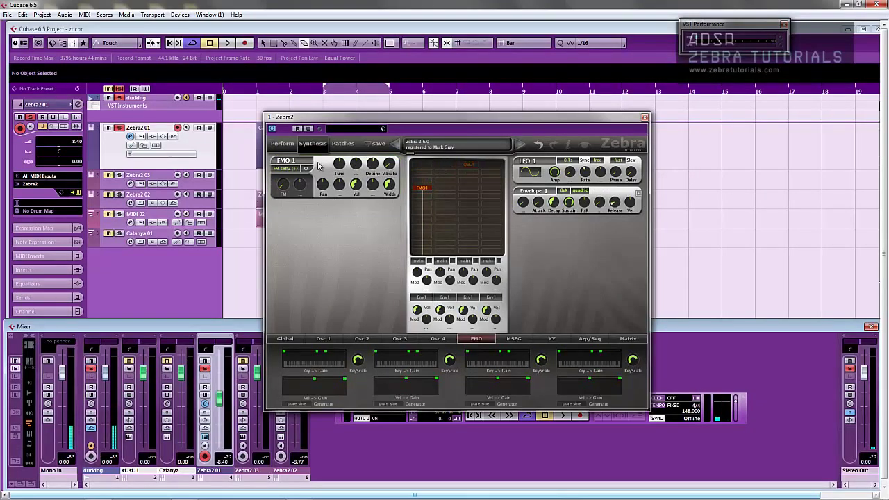
pyautogui.moveTo(424, 187); pyautogui.dragTo(426, 169)
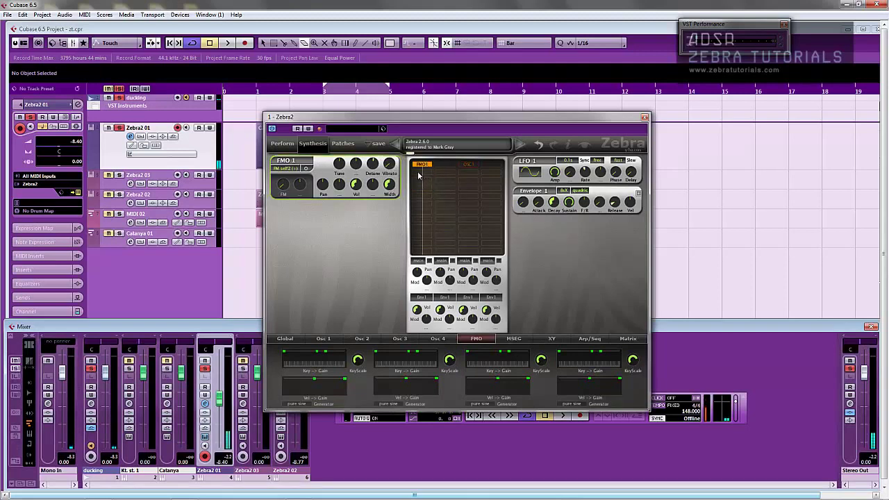
pyautogui.moveTo(288, 180)
pyautogui.moveTo(288, 181); pyautogui.dragTo(288, 156)
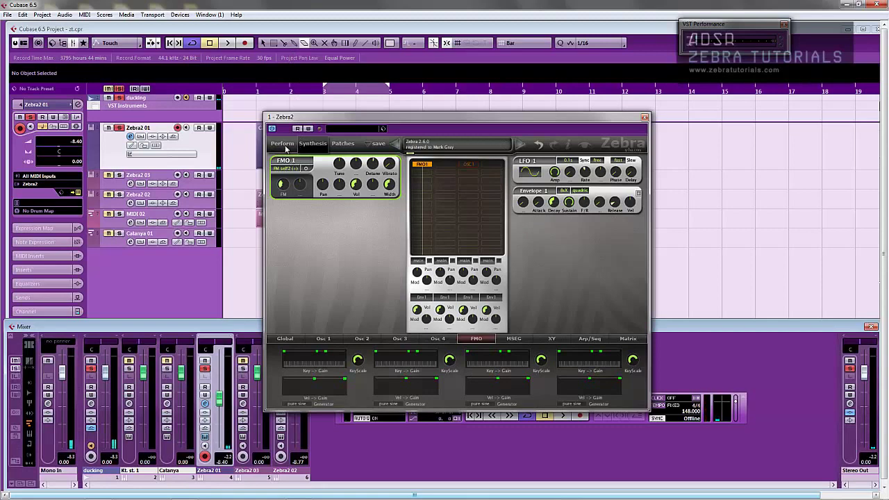
# - Add a Rev1 reverb to the Global effects grid with its Wet level at 14
pyautogui.click(287, 144)
pyautogui.click(312, 143)
pyautogui.click(287, 339)
pyautogui.rightClick(455, 367)
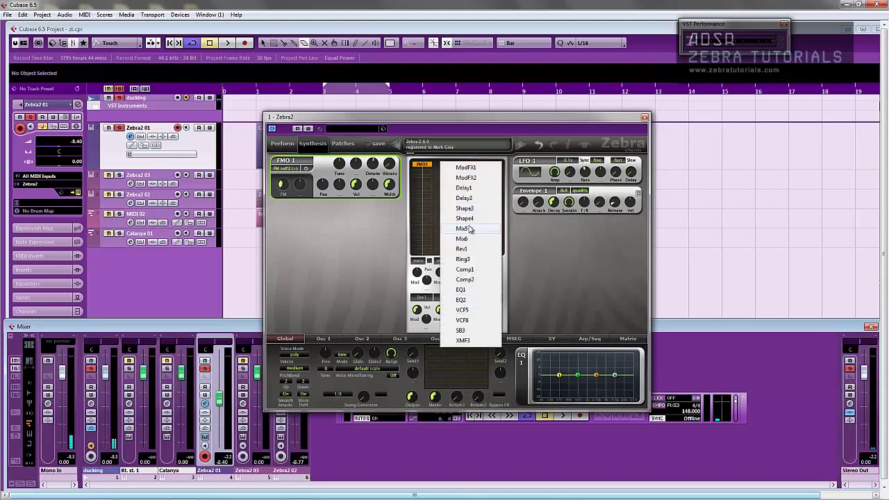
pyautogui.click(462, 249)
pyautogui.moveTo(617, 359); pyautogui.dragTo(614, 399)
# - Add Delay1 below the reverb with Sync 2 at 1/8 dot and Sync 4 at 1/4 dot
pyautogui.rightClick(439, 362)
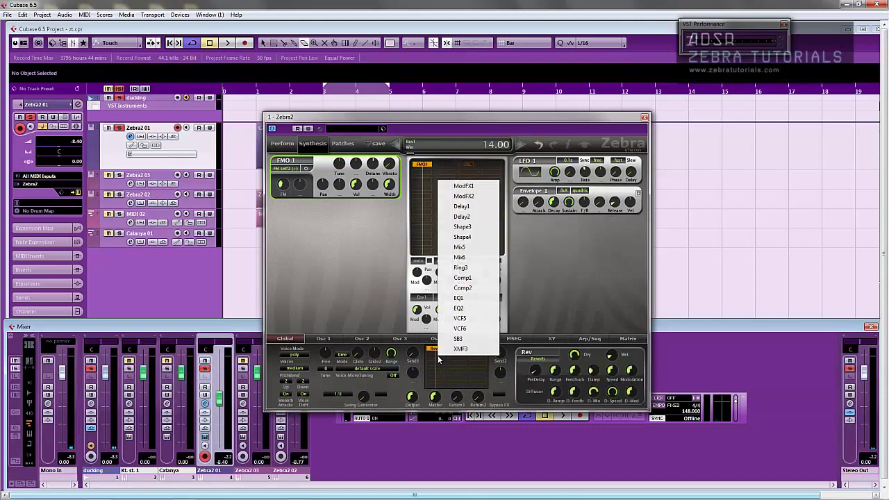
pyautogui.click(486, 207)
pyautogui.click(608, 359)
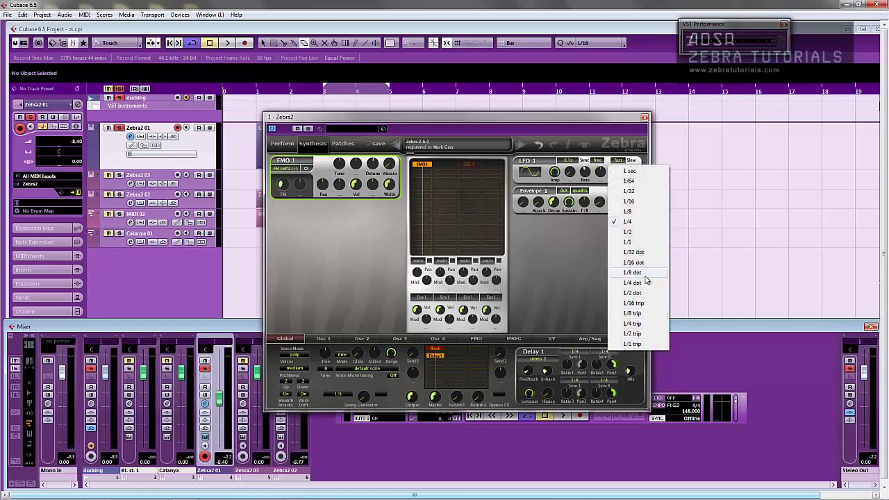
pyautogui.click(638, 278)
pyautogui.click(603, 382)
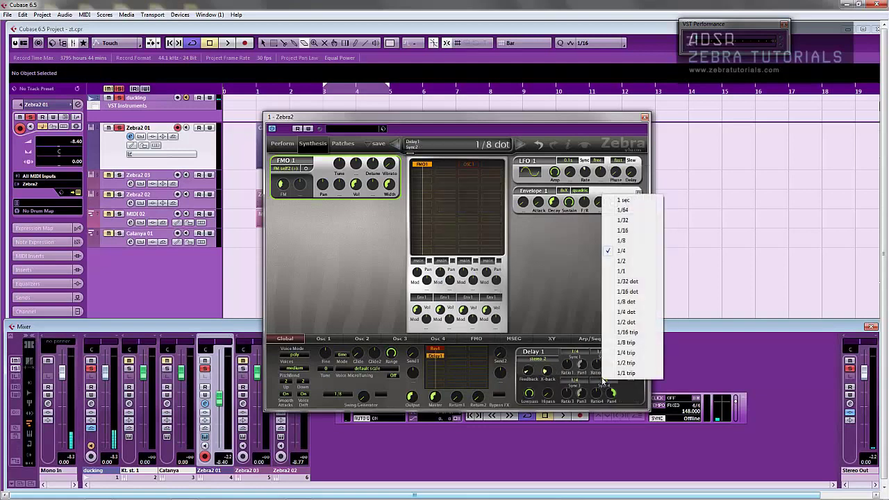
pyautogui.click(627, 313)
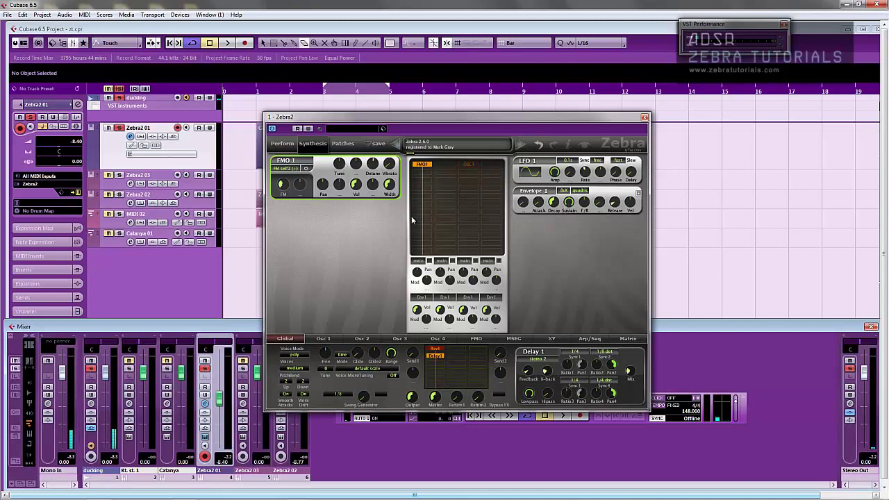
# - Modulate FMO1 tune from Lfo1 at depth 48 and set LFO 1's waveform to rand hold
pyautogui.click(356, 171)
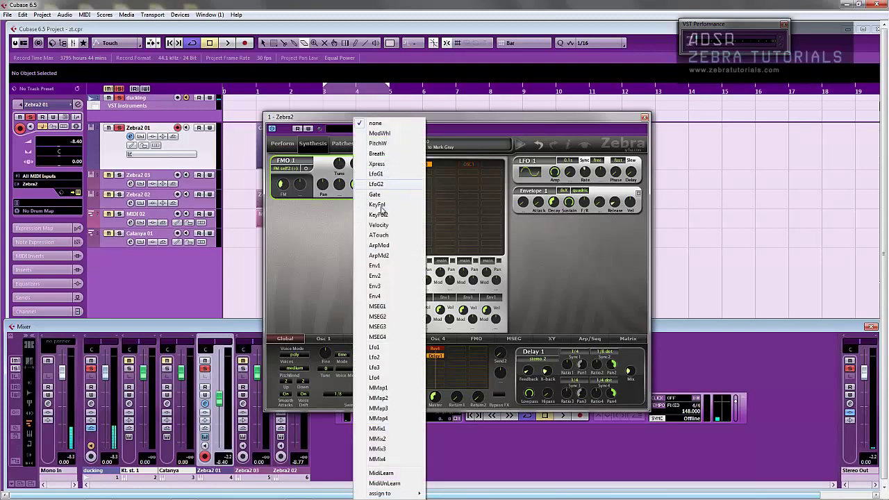
pyautogui.click(374, 346)
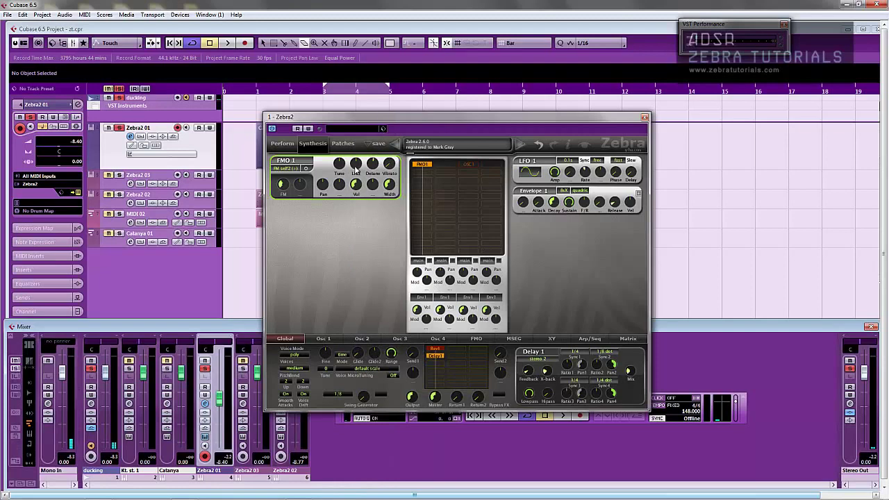
pyautogui.moveTo(354, 173); pyautogui.dragTo(355, 161)
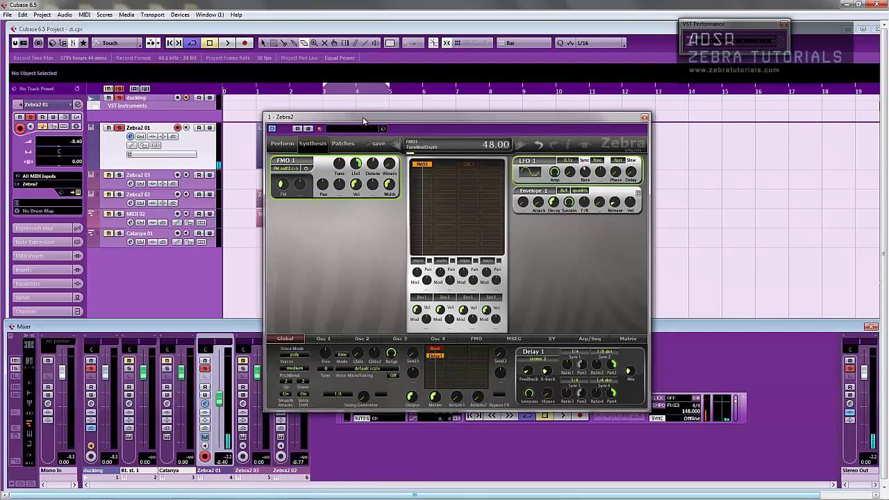
pyautogui.click(529, 173)
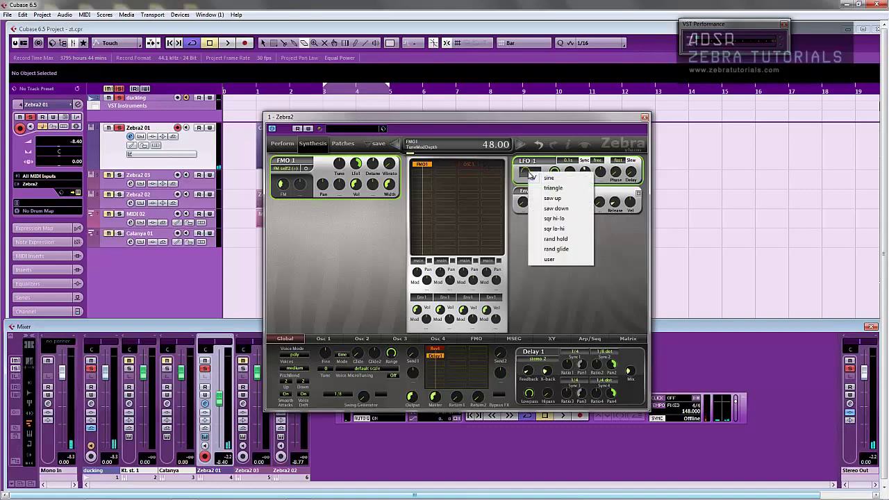
pyautogui.click(560, 245)
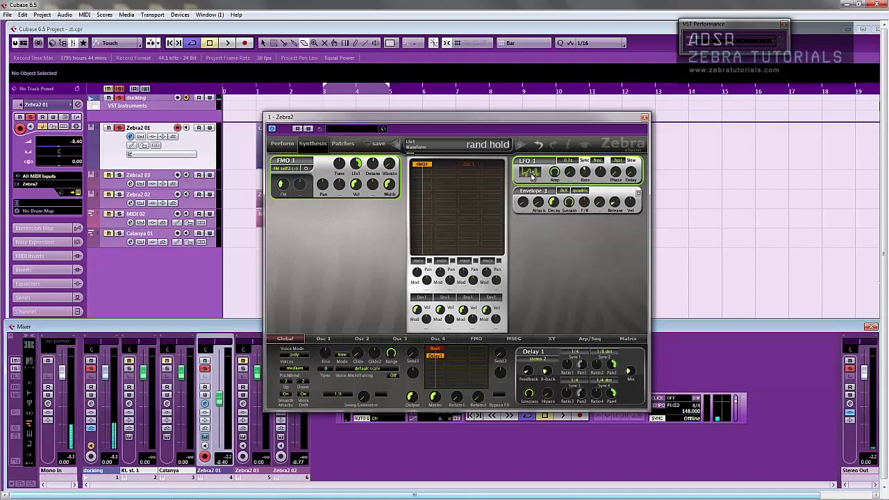